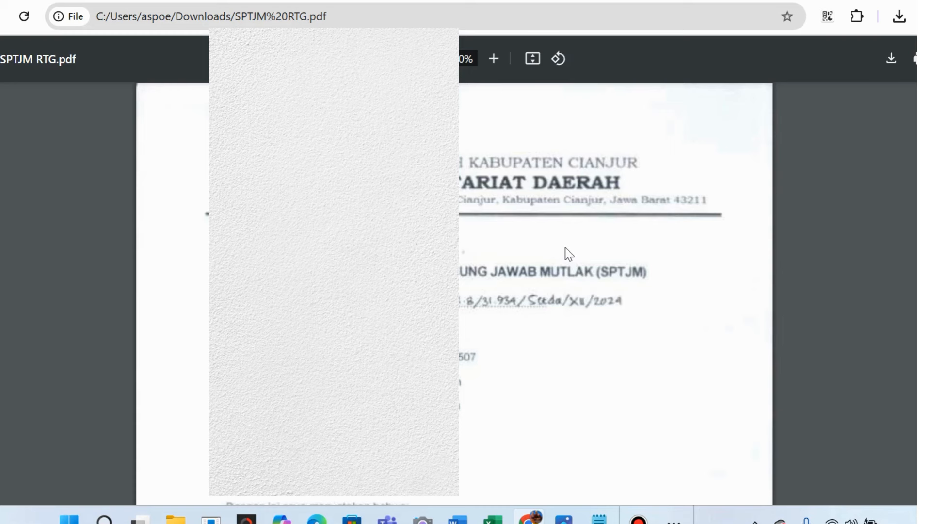
Step: Examine the SPTJM RTG.pdf statement letter, from its heading to the signature block on the first page
scroll(568, 253, "down", 5)
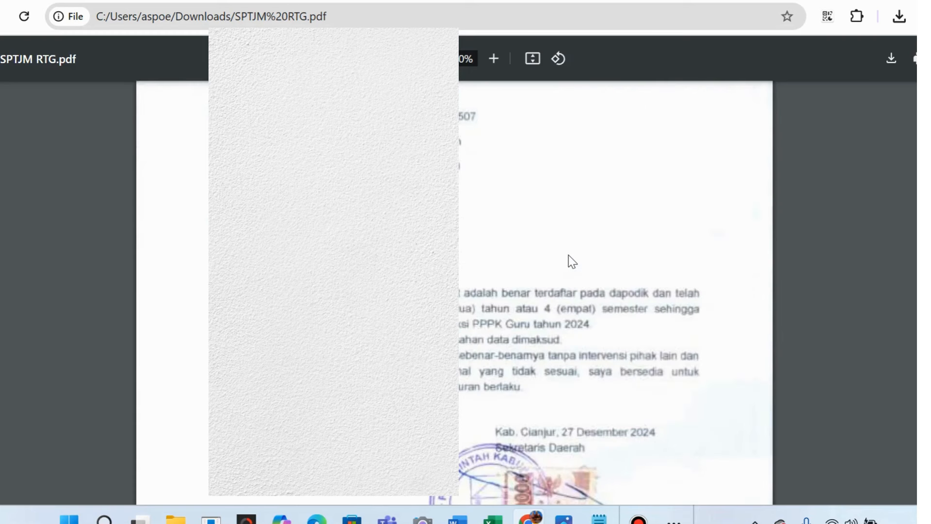
scroll(568, 256, "up", 6)
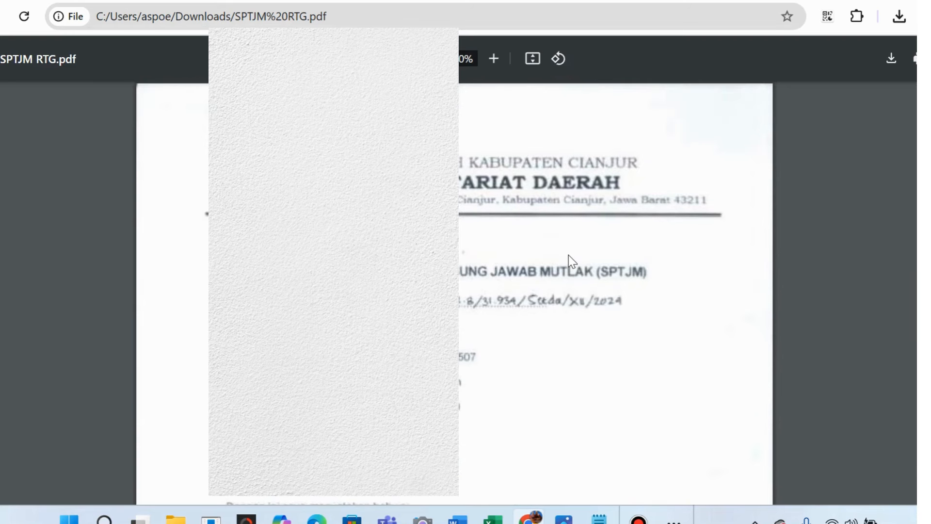
scroll(573, 261, "down", 5)
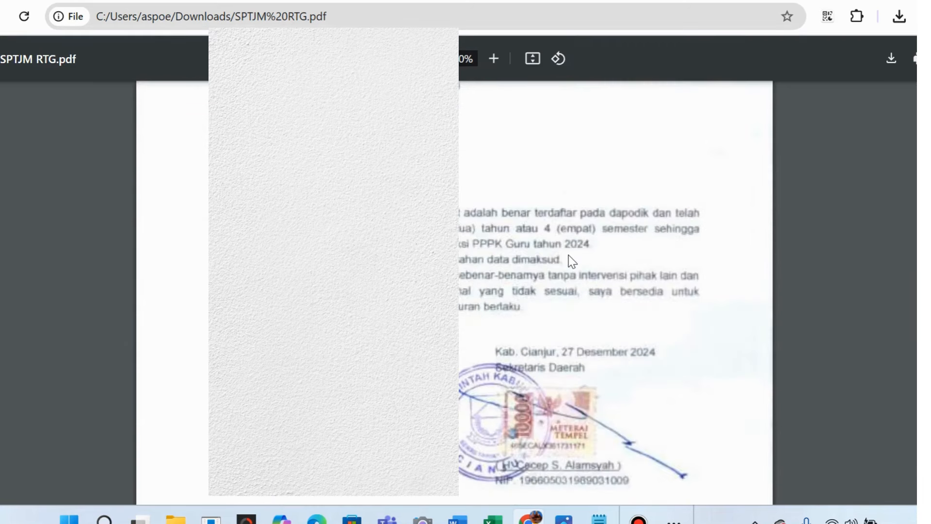
scroll(572, 262, "down", 5)
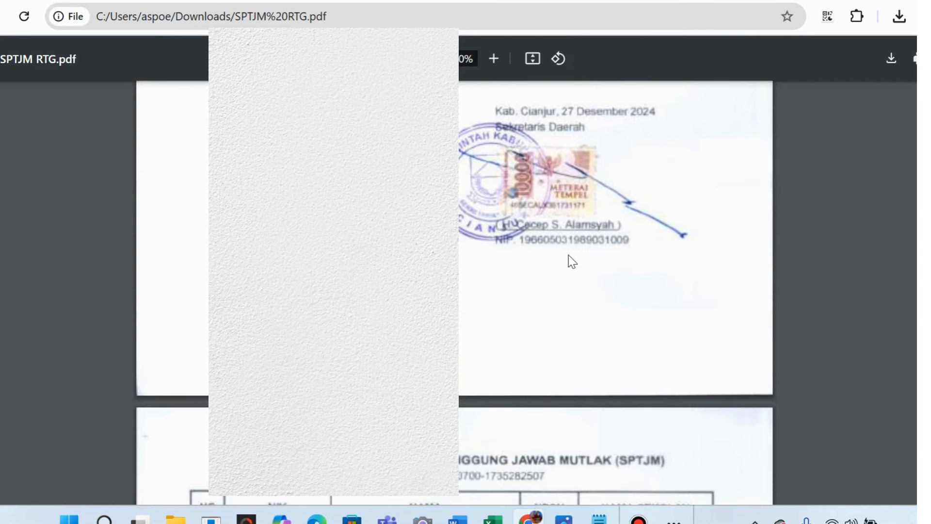
scroll(572, 261, "up", 10)
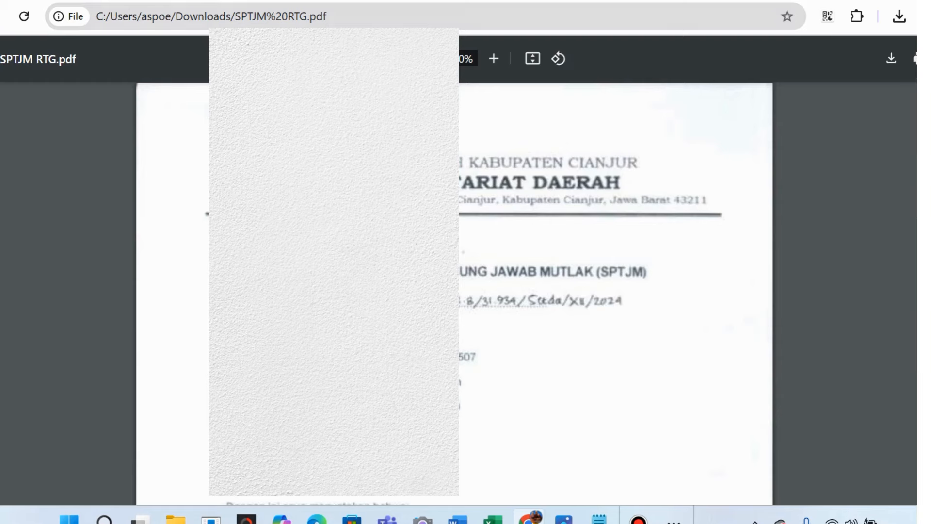
left_click(640, 1)
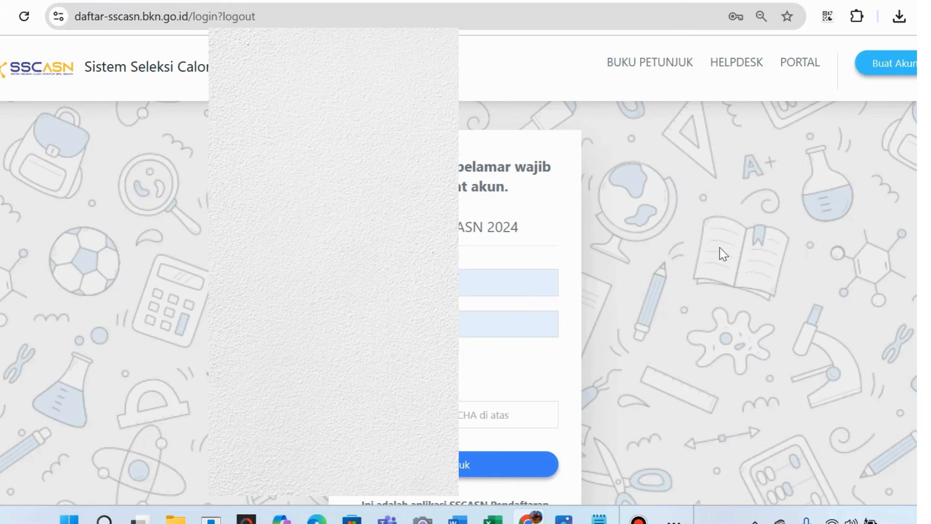
left_click(523, 1)
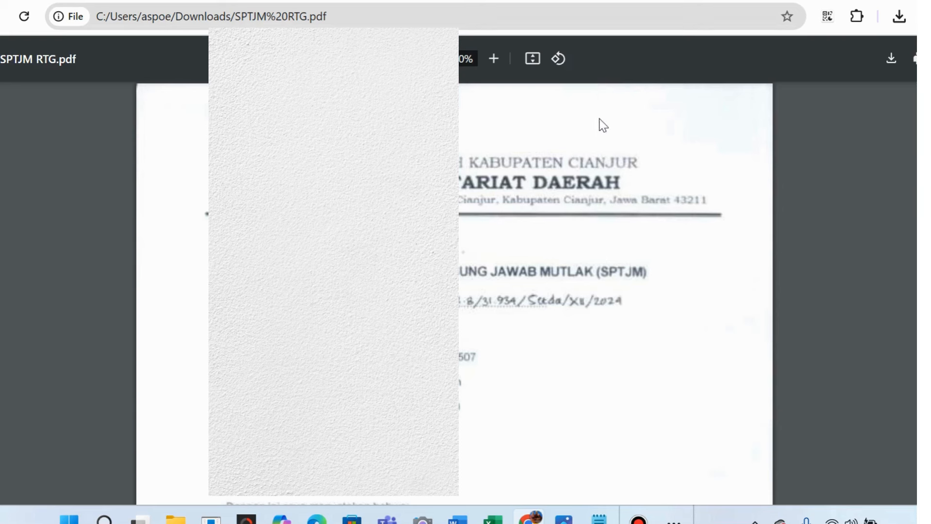
Step: Return to the SSCASN 2024 login page, enter the CAPTCHA code and sign in with the prefilled credentials
key("ctrl+Tab")
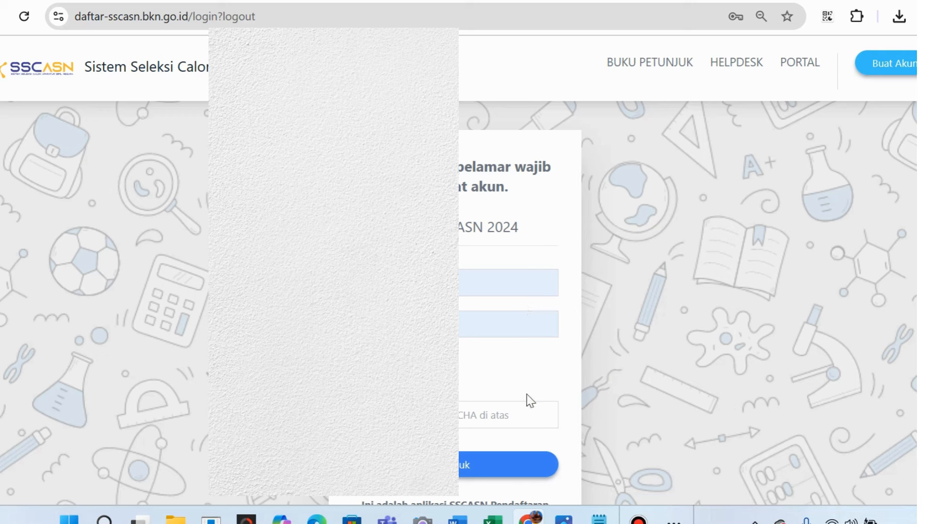
left_click(462, 415)
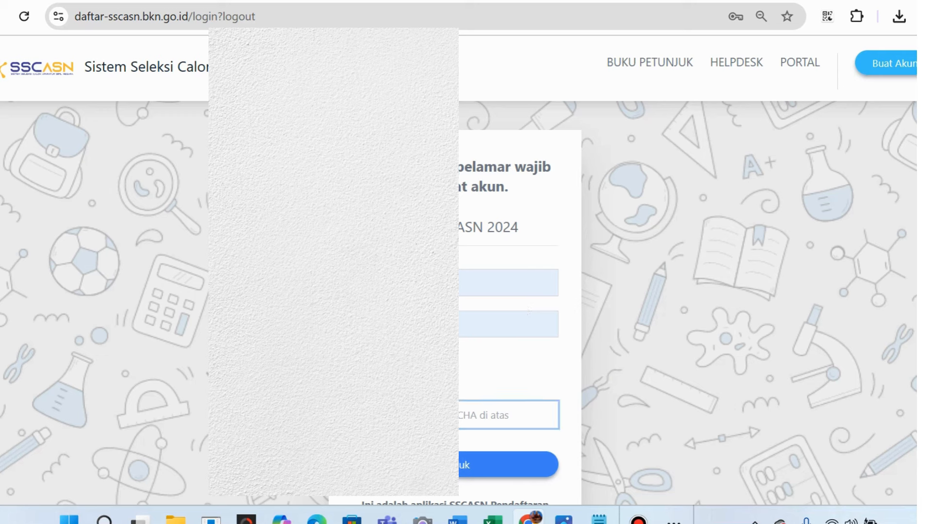
type("?")
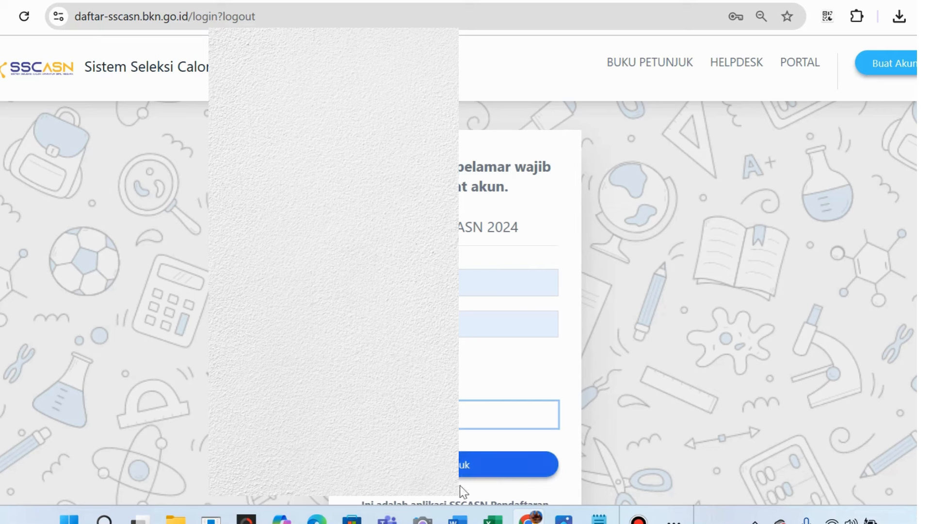
left_click(470, 465)
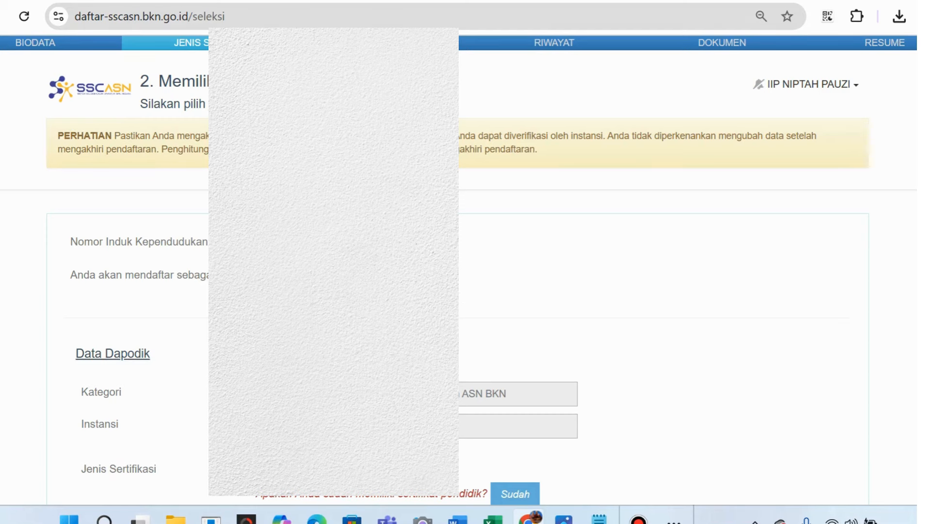
Step: Examine the Data Dapodik section of the selection page, highlighting the text in the Kategori field
scroll(460, 277, "down", 6)
scroll(461, 274, "up", 6)
scroll(498, 289, "down", 2)
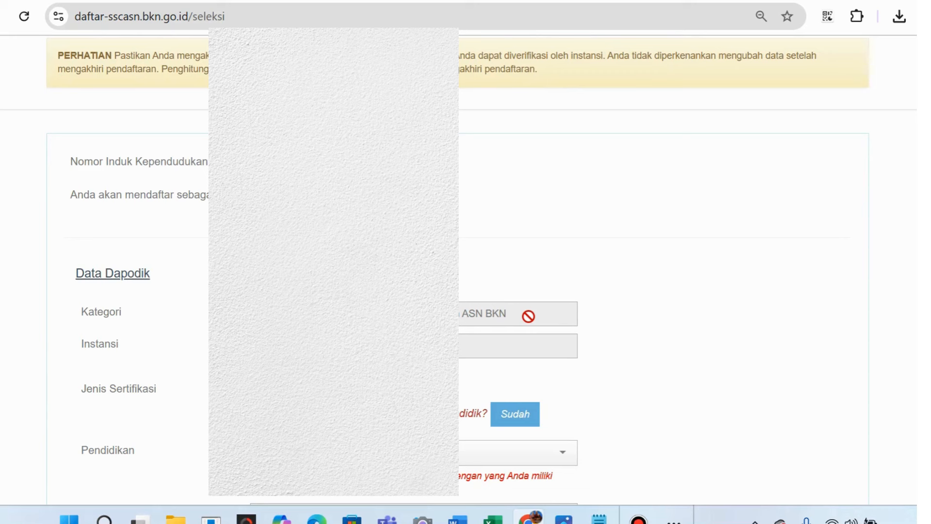
left_click_drag(527, 316, 460, 315)
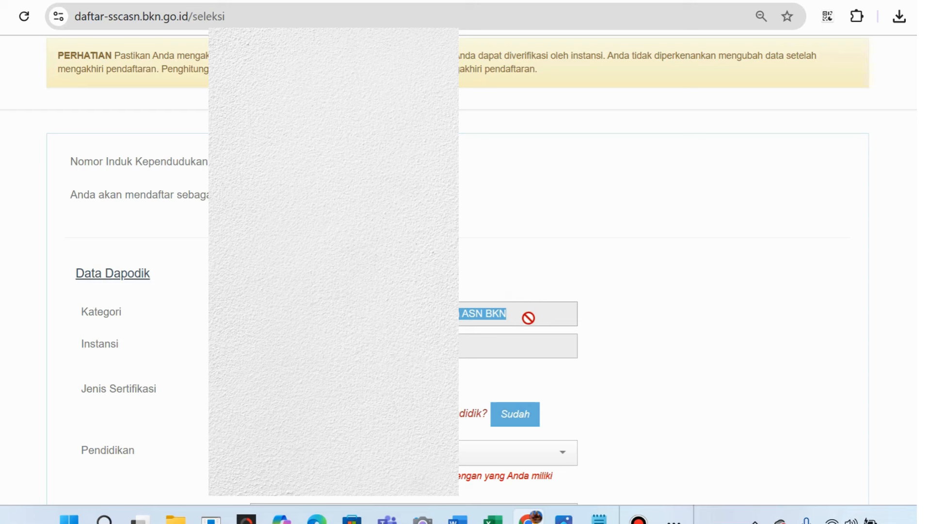
left_click_drag(528, 316, 454, 315)
scroll(519, 316, "down", 1)
scroll(518, 317, "down", 3)
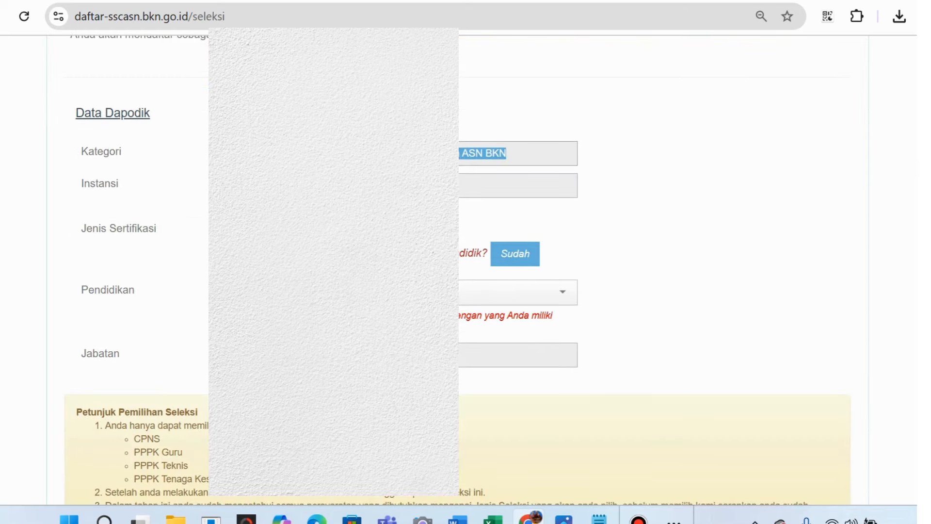
Step: Choose the first available education entry for Pendidikan, then proceed to the formation page and confirm continuing
left_click(563, 301)
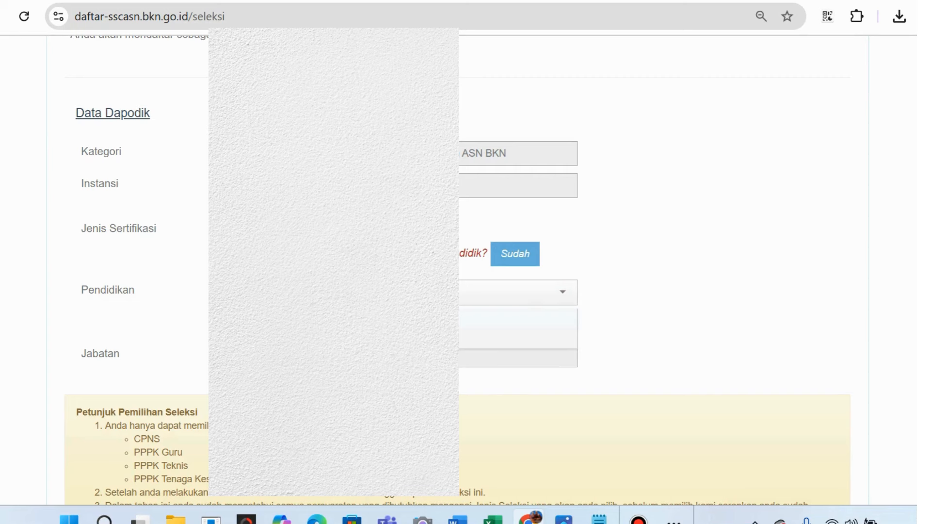
left_click(466, 319)
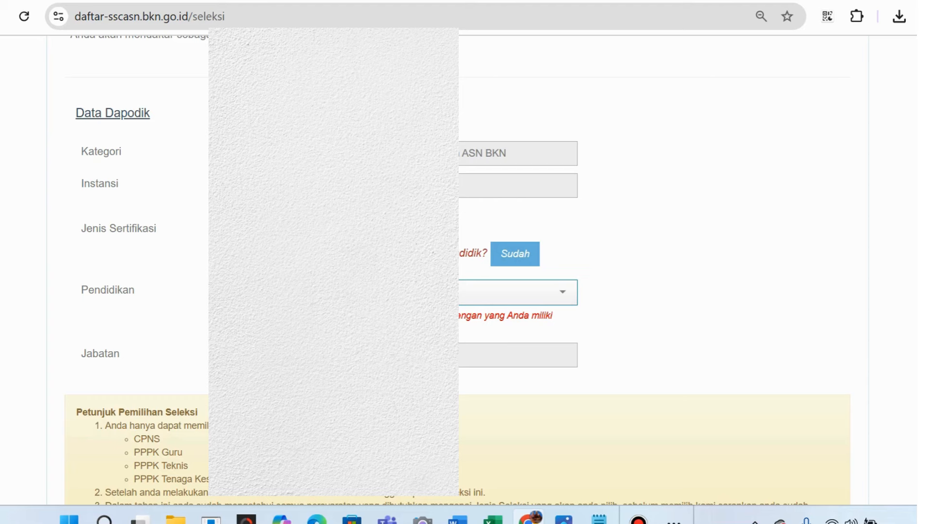
scroll(465, 291, "up", 4)
scroll(466, 291, "down", 7)
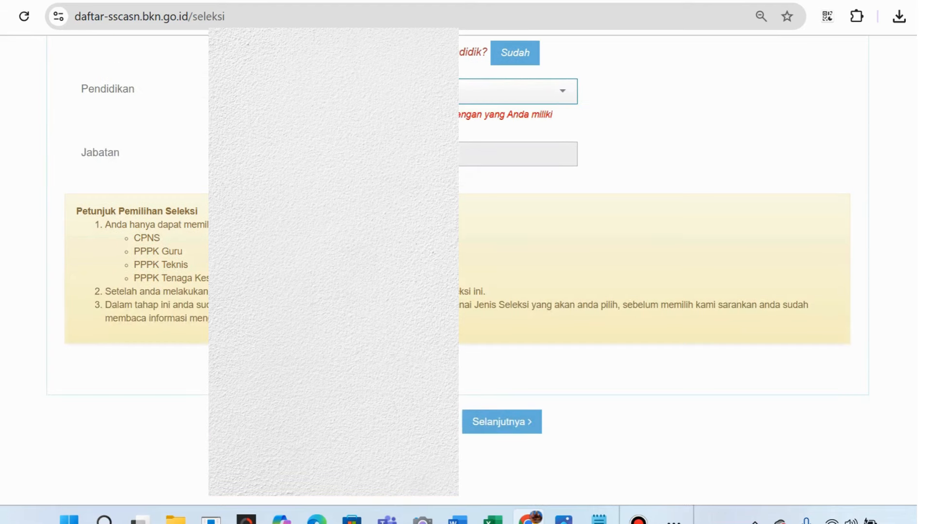
left_click(515, 428)
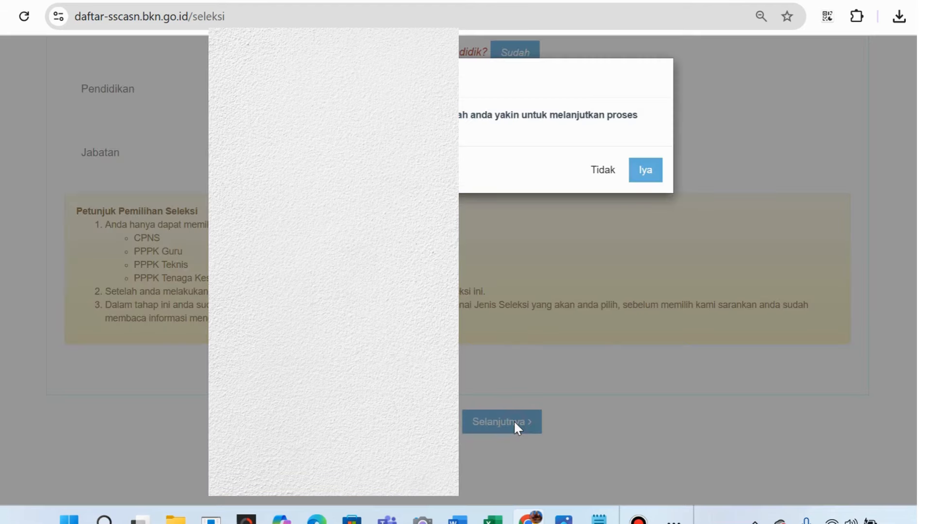
left_click(655, 178)
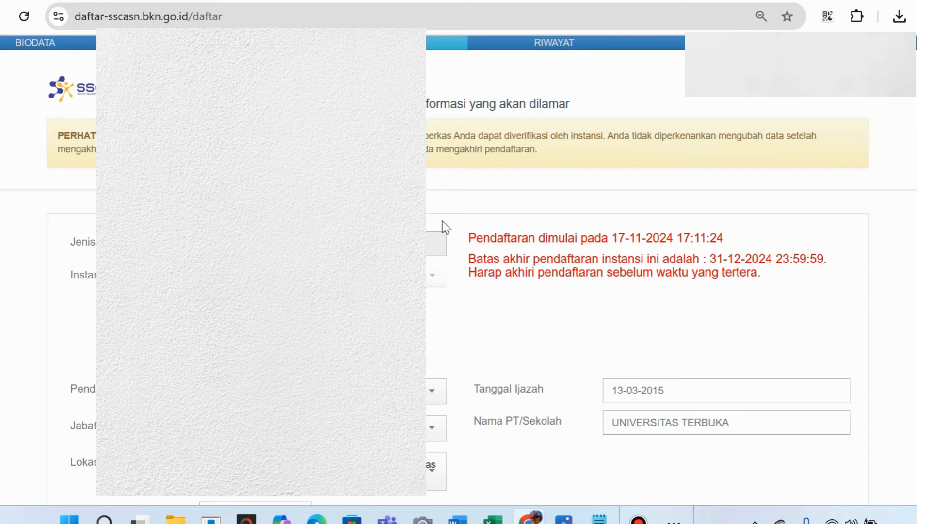
Step: Review the formation details, fill in the CAPTCHA code and continue to the Riwayat page
scroll(443, 220, "down", 3)
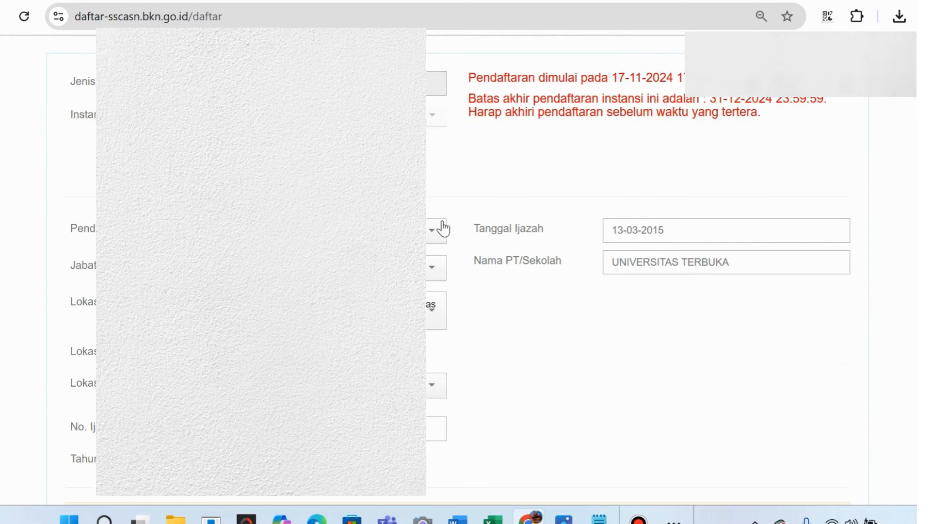
scroll(537, 290, "up", 3)
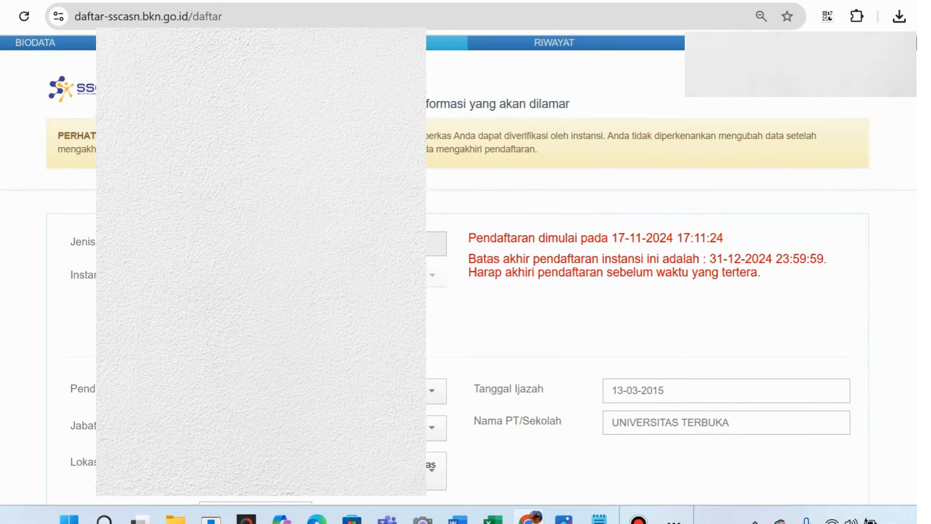
scroll(648, 267, "down", 2)
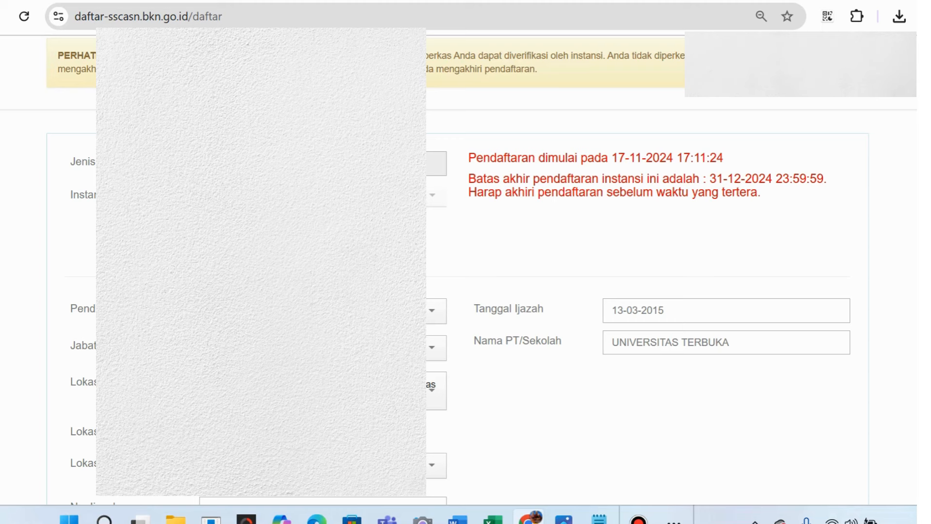
scroll(647, 267, "down", 3)
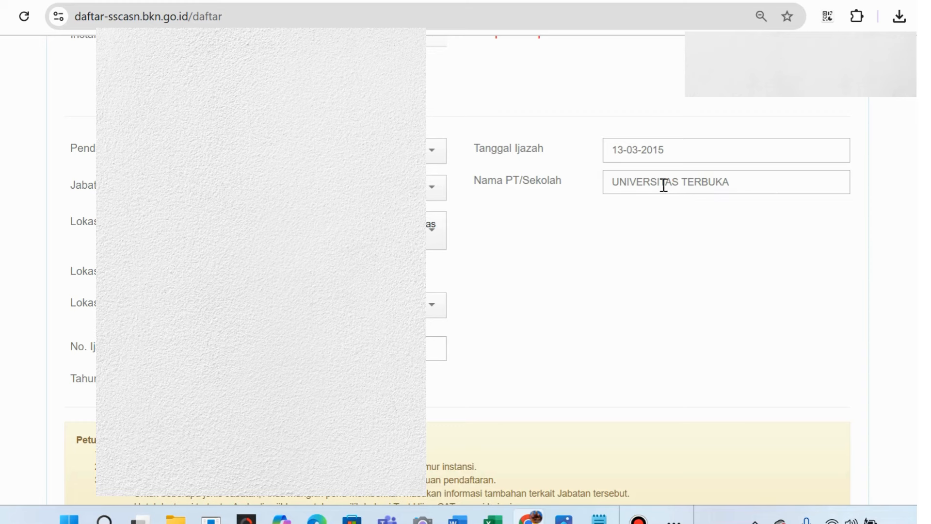
scroll(640, 242, "down", 1)
scroll(640, 243, "down", 5)
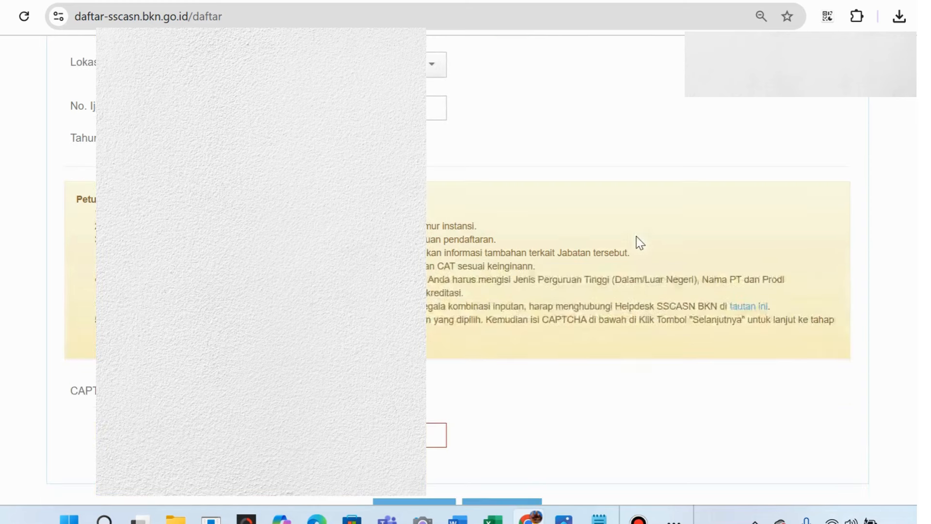
scroll(650, 255, "down", 2)
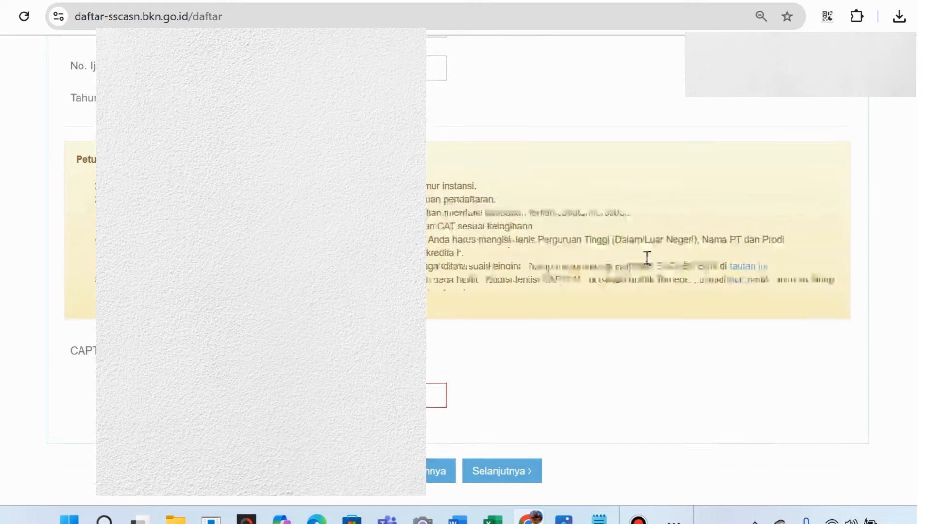
left_click(435, 359)
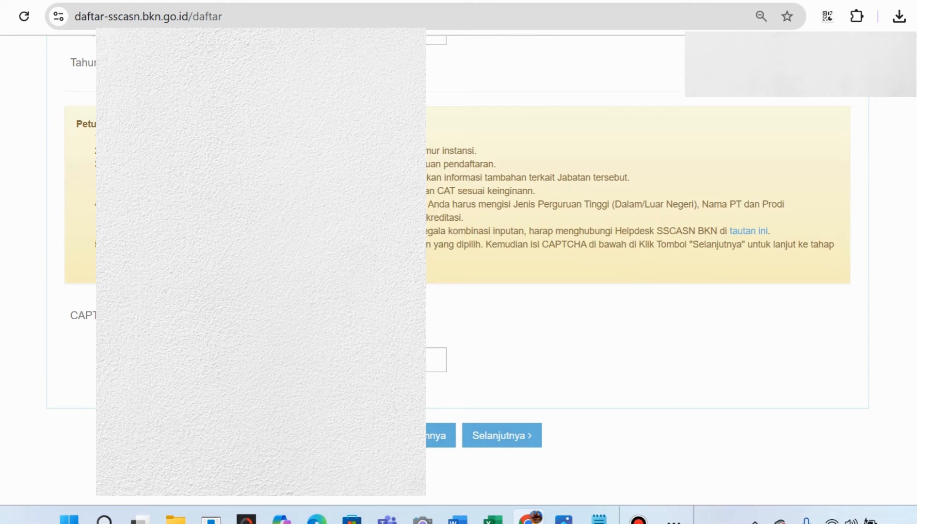
left_click(496, 438)
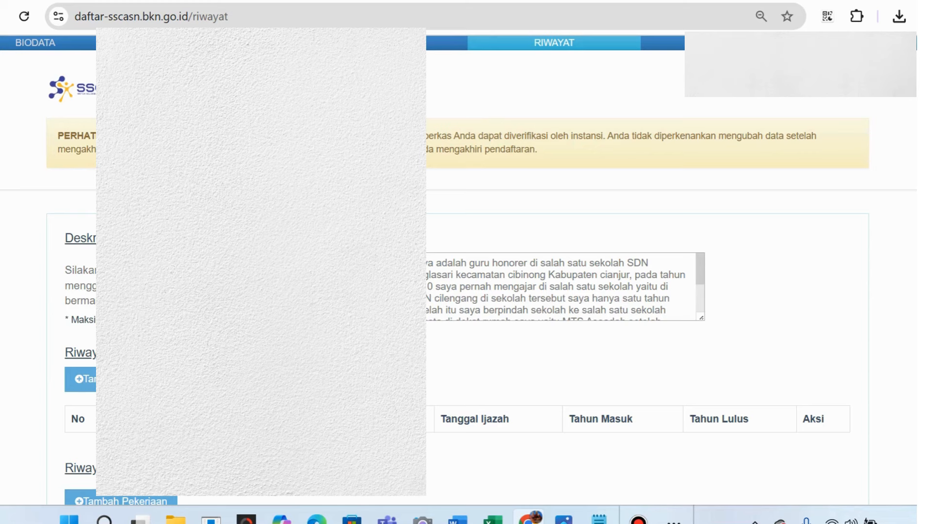
scroll(485, 272, "down", 3)
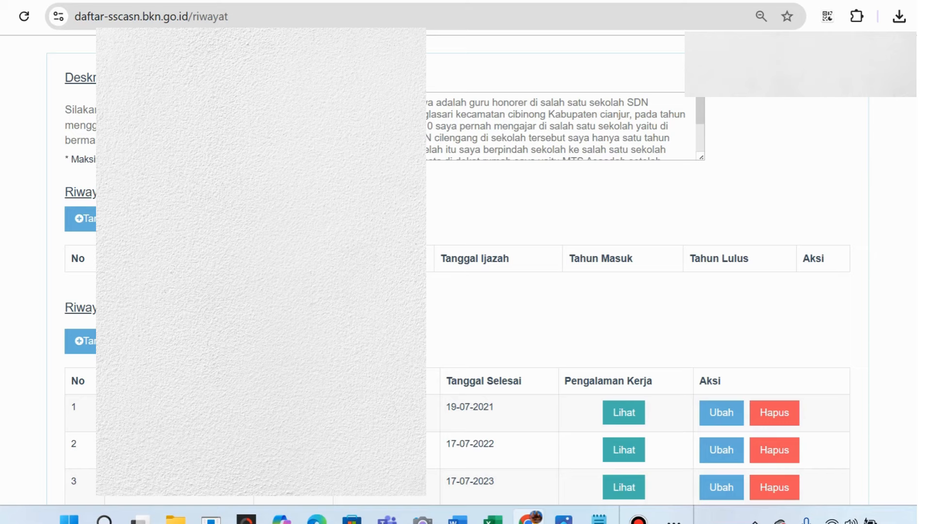
left_click(82, 218)
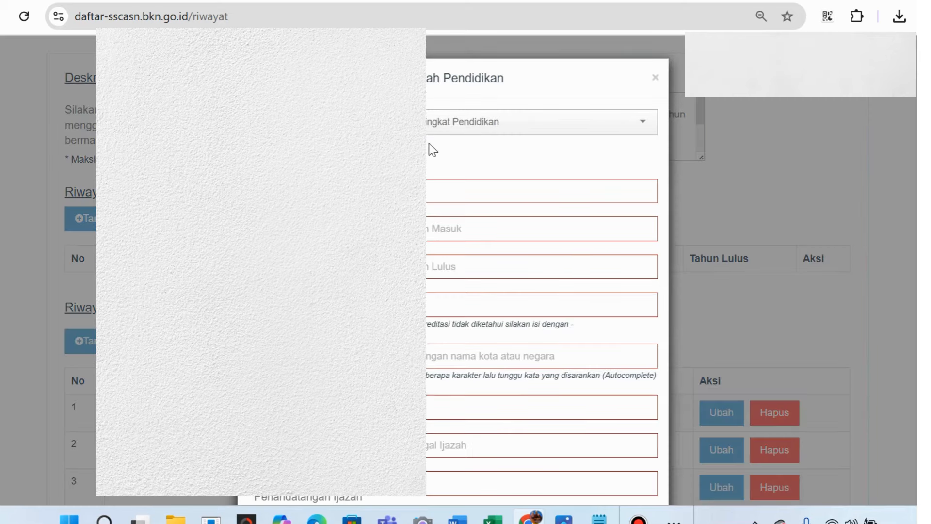
left_click(449, 125)
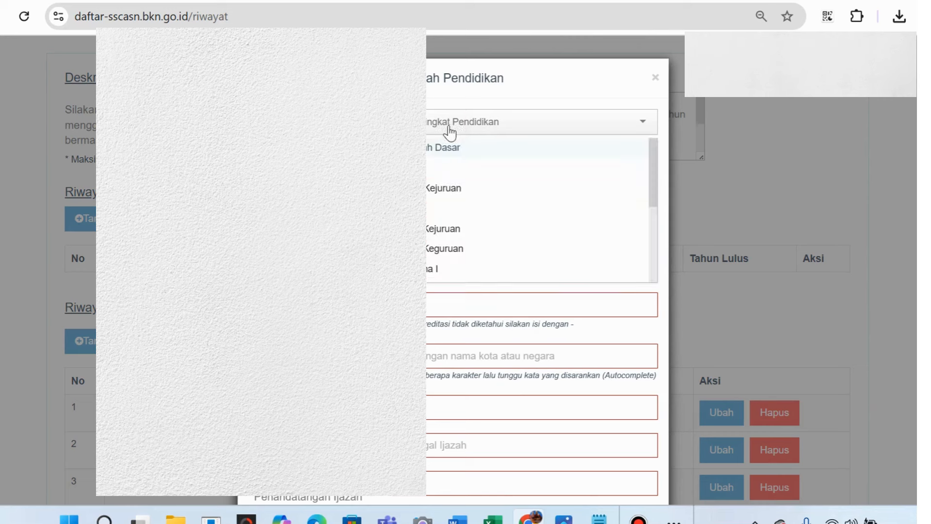
left_click(441, 152)
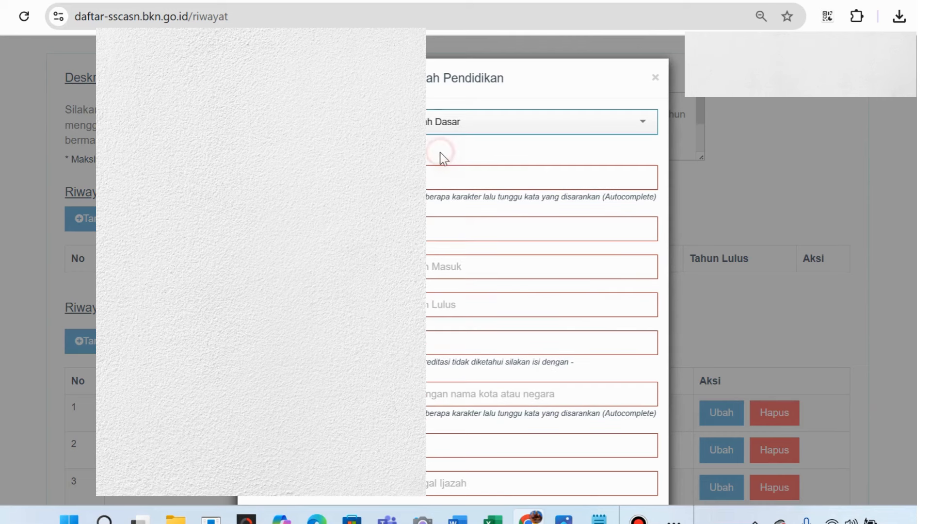
left_click(441, 177)
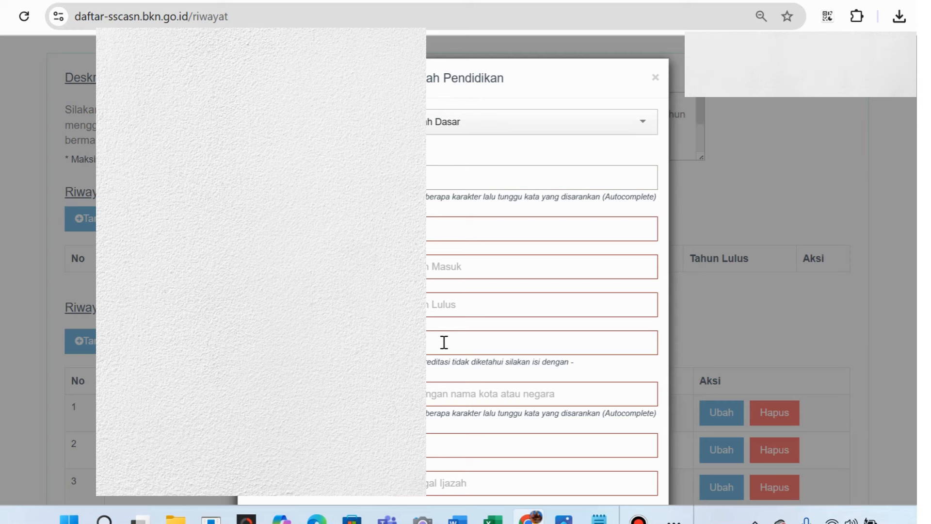
scroll(443, 341, "down", 3)
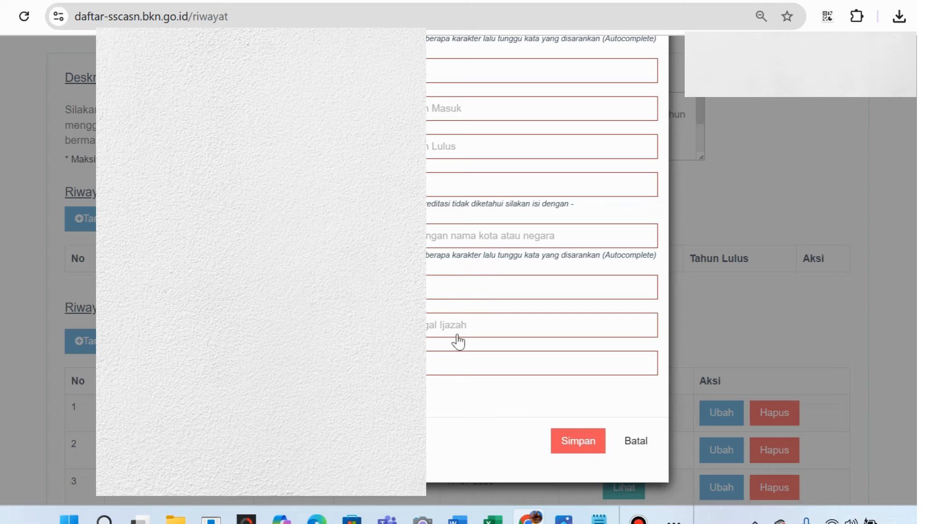
scroll(457, 359, "down", 2)
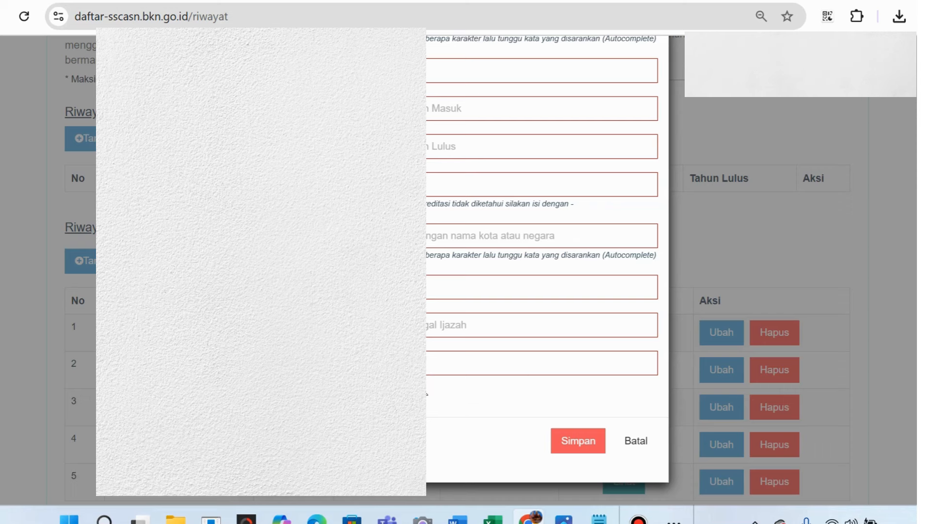
left_click(638, 444)
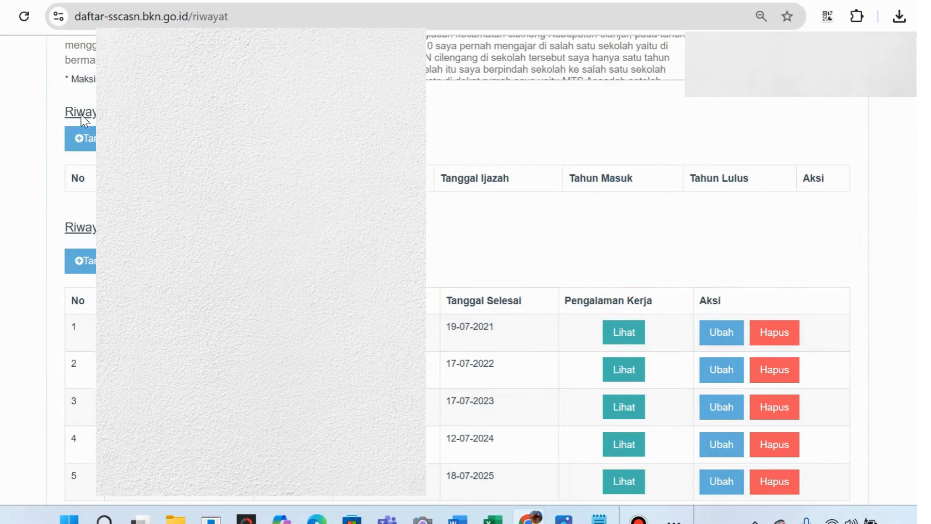
Step: Review the self-description and history tables on the Riwayat page, then continue to the document upload page
scroll(441, 335, "up", 3)
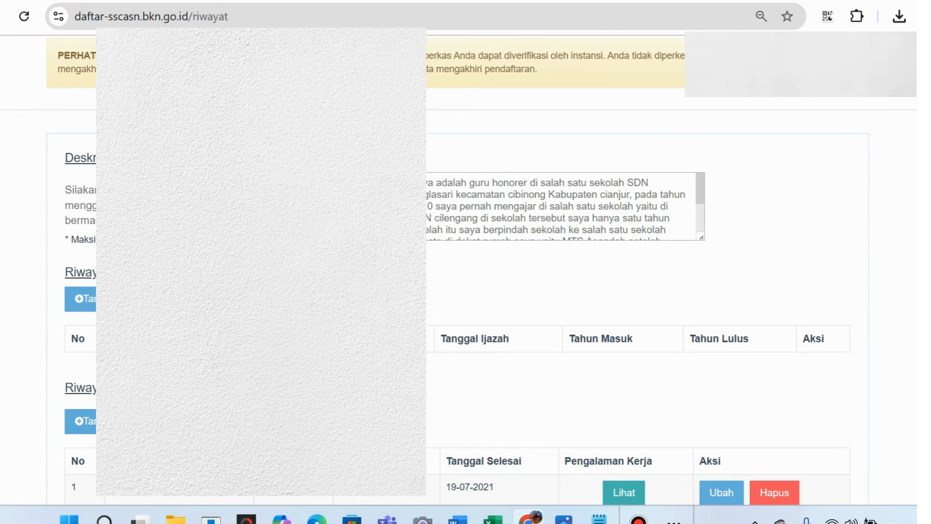
scroll(485, 267, "down", 3)
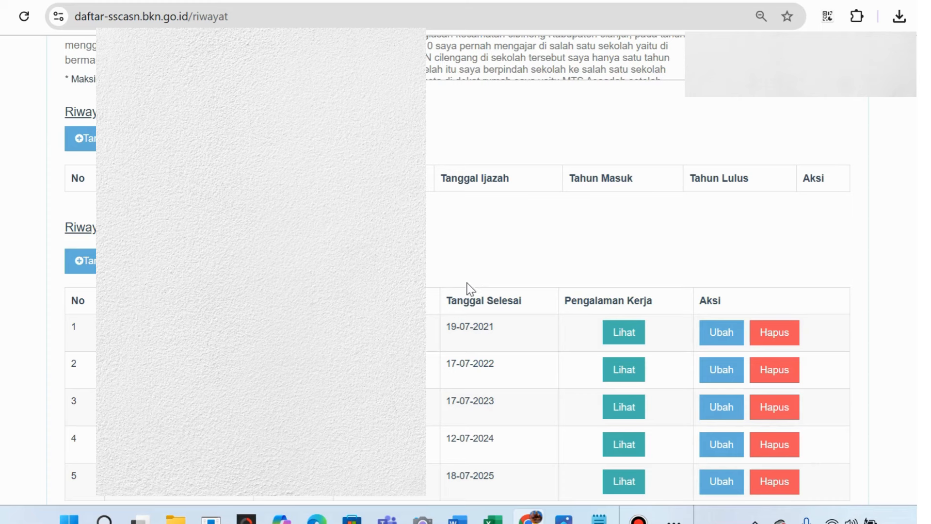
scroll(467, 287, "down", 3)
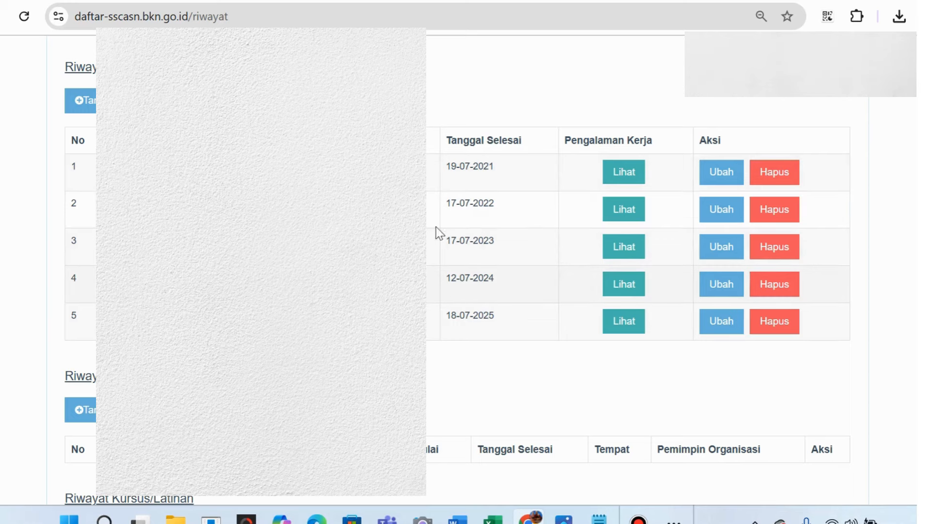
scroll(437, 233, "down", 5)
scroll(630, 266, "up", 10)
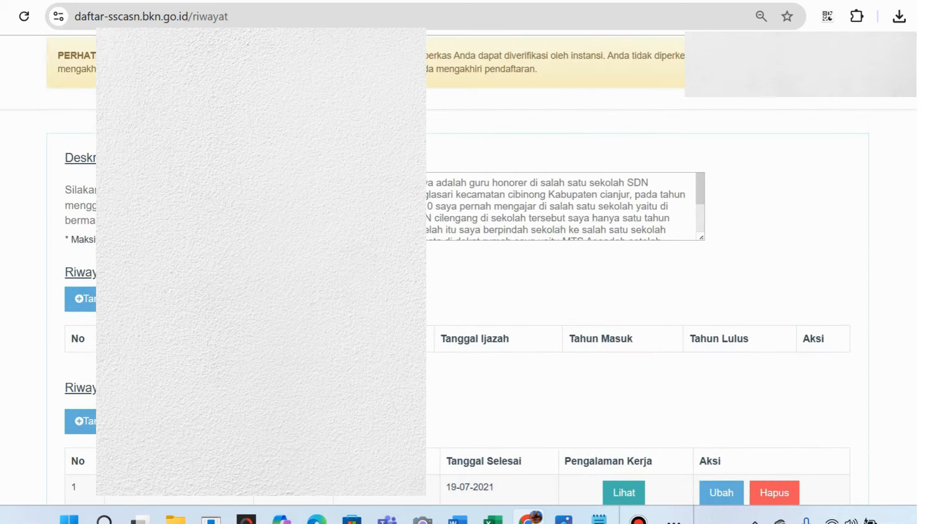
scroll(630, 267, "down", 14)
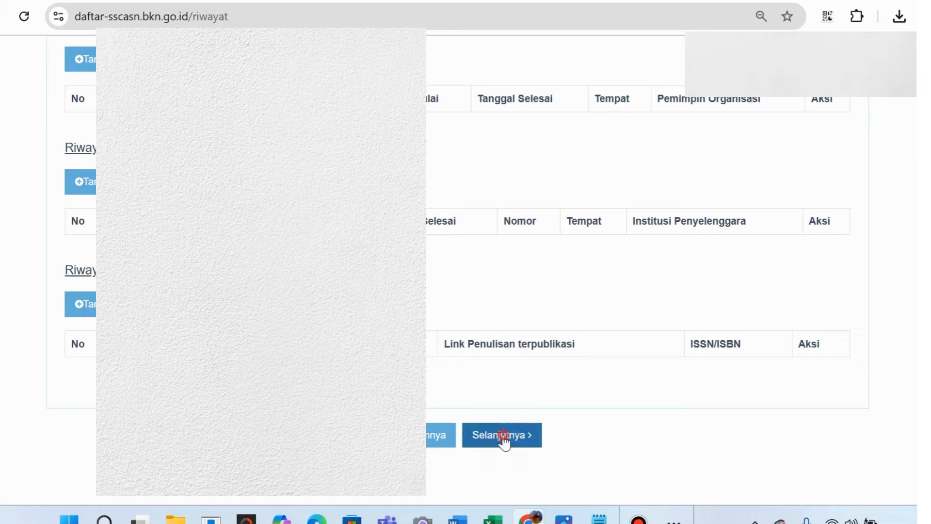
left_click(501, 438)
Step: Examine the Dokumen page: the Pemerintah Kab. Cianjur notice, the required documents with their upload status, and the upload rules
scroll(623, 249, "down", 8)
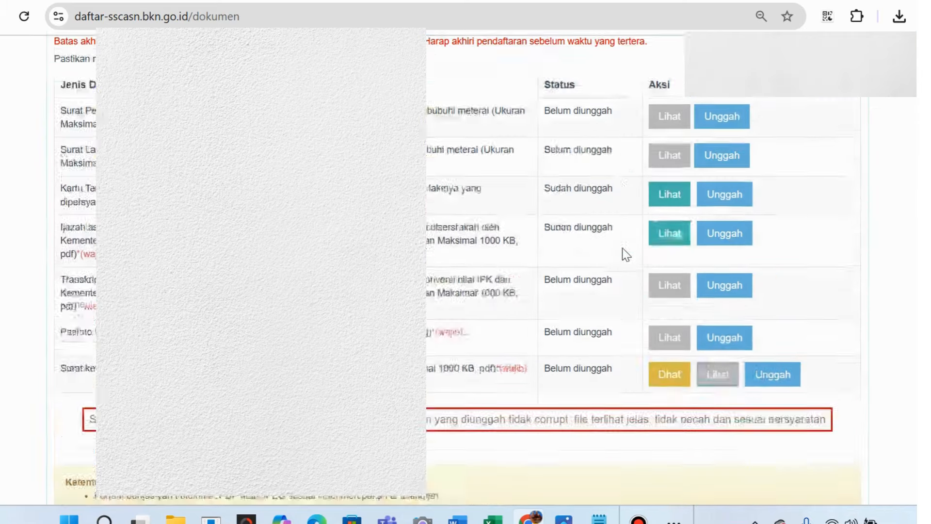
scroll(614, 227, "up", 6)
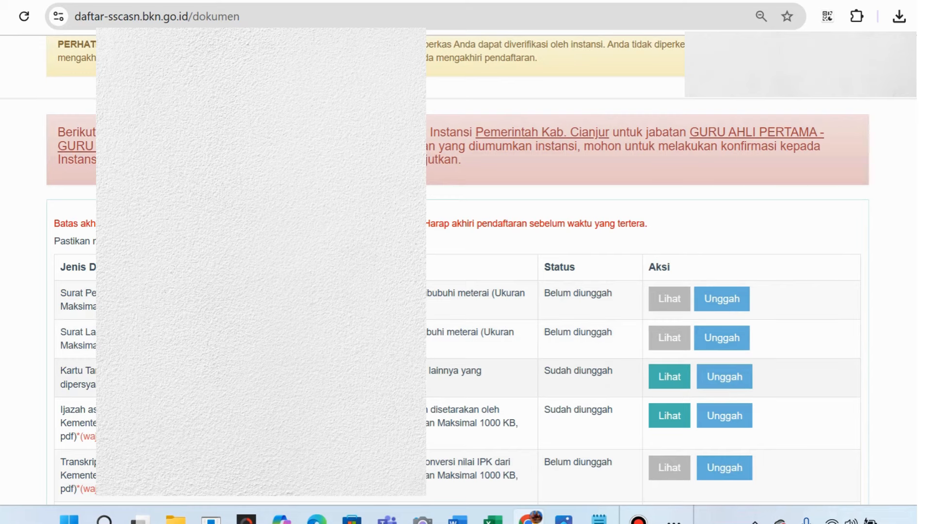
scroll(476, 296, "down", 3)
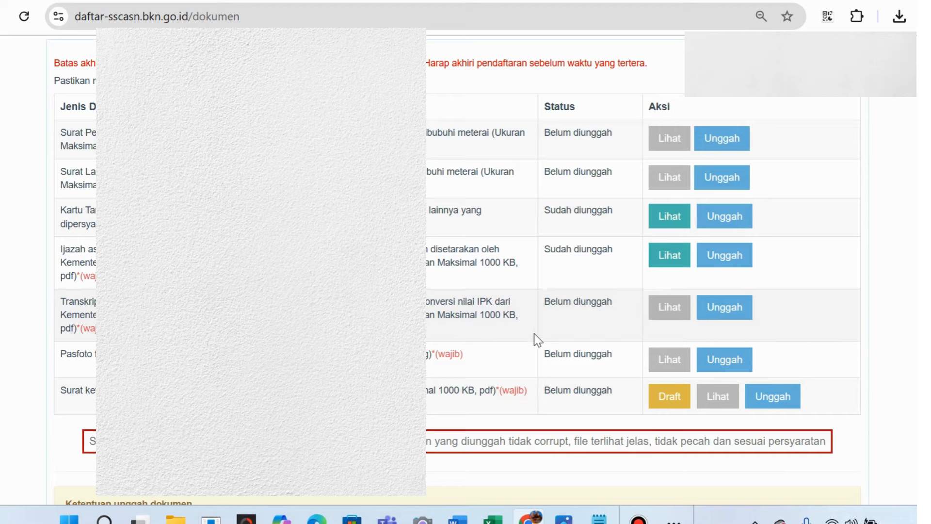
scroll(536, 341, "down", 5)
scroll(534, 340, "up", 7)
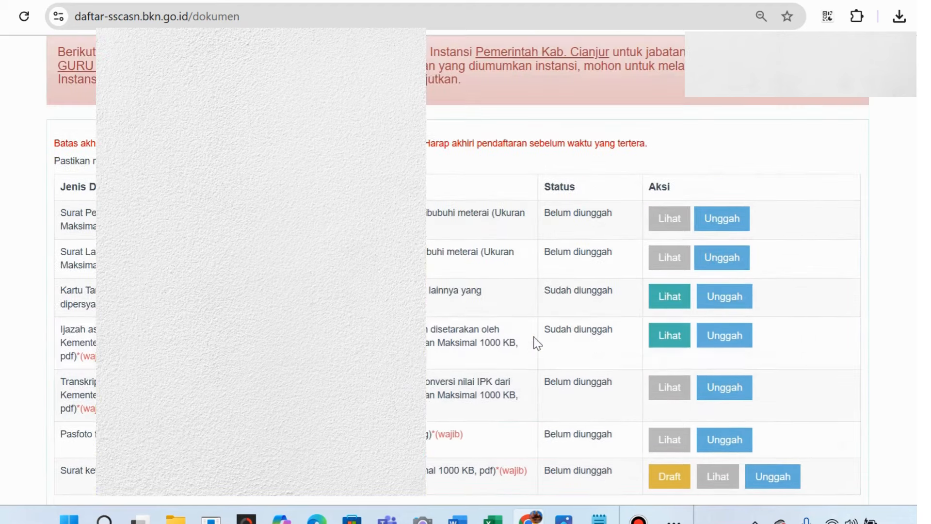
scroll(545, 304, "down", 3)
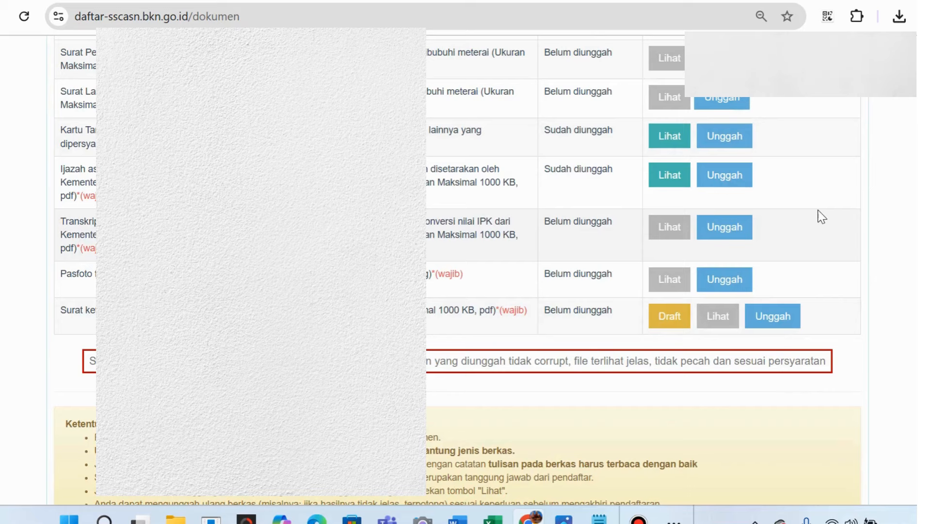
scroll(645, 279, "down", 4)
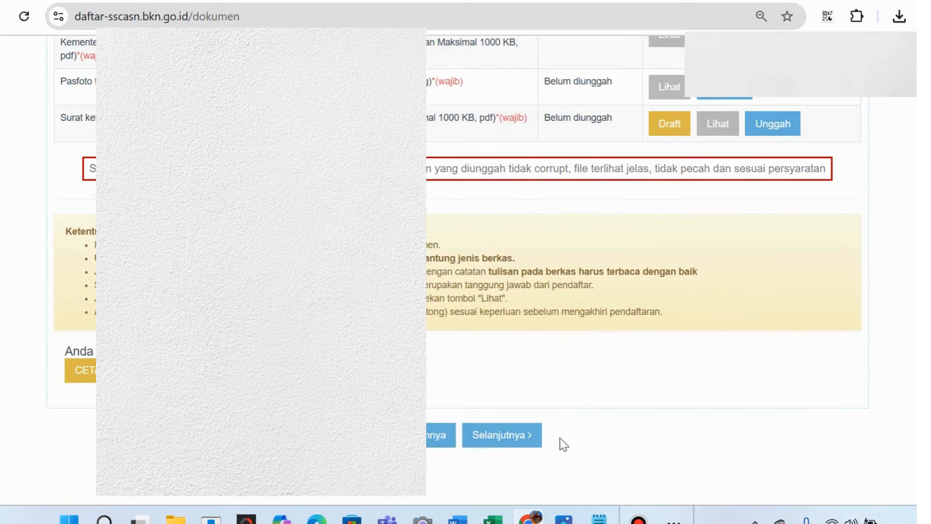
scroll(470, 234, "up", 8)
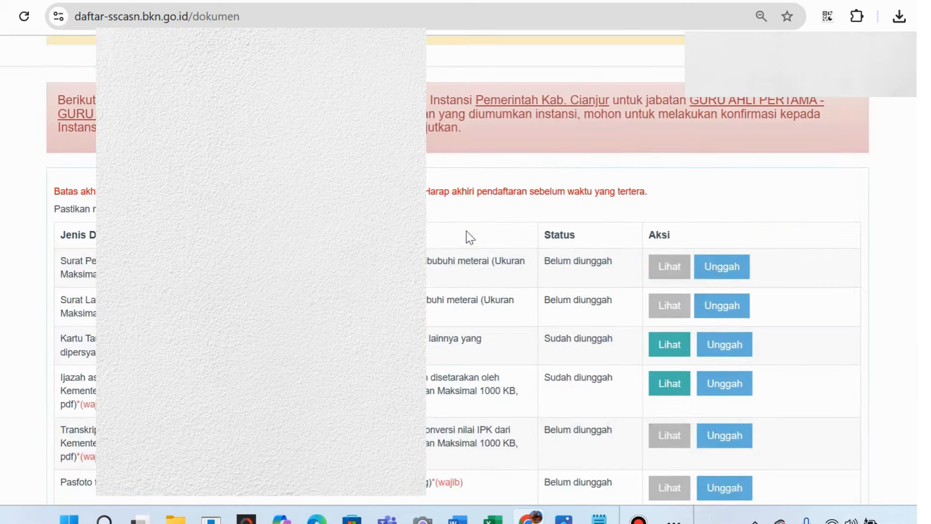
scroll(810, 190, "up", 2)
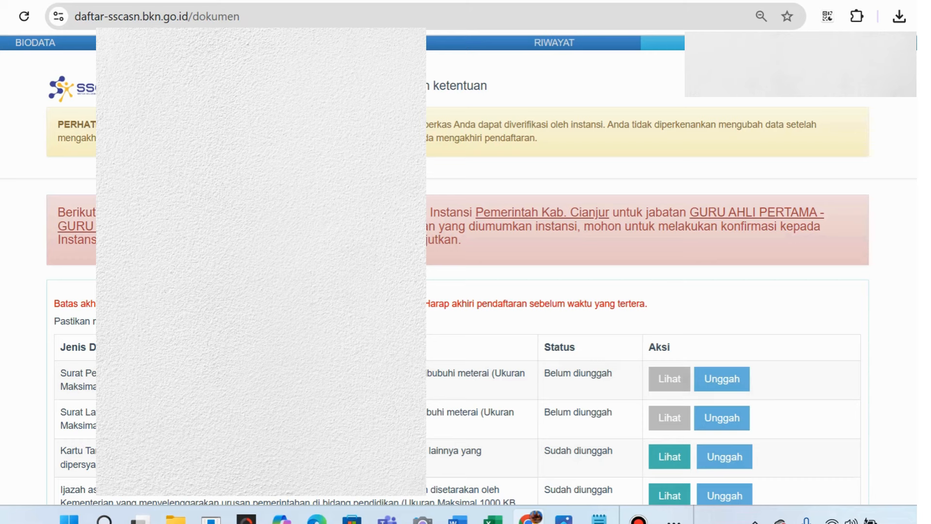
scroll(466, 272, "down", 3)
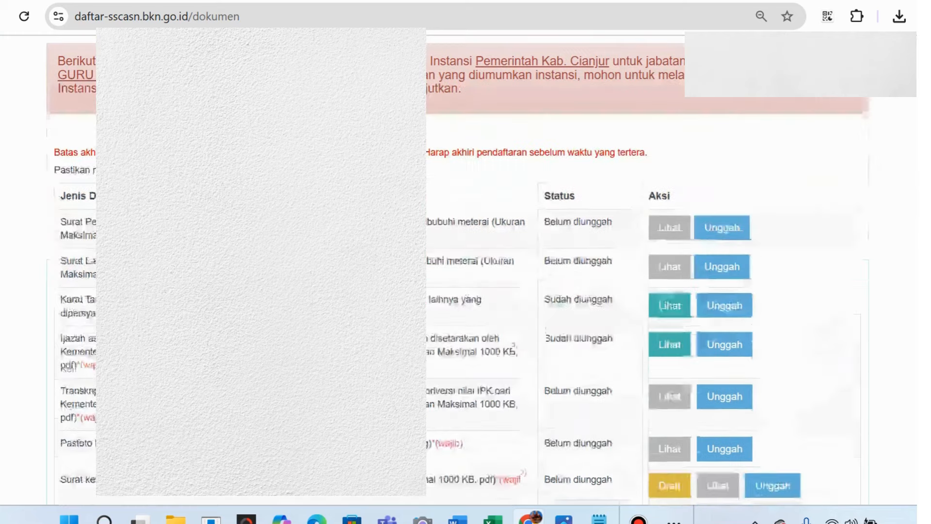
scroll(465, 271, "down", 2)
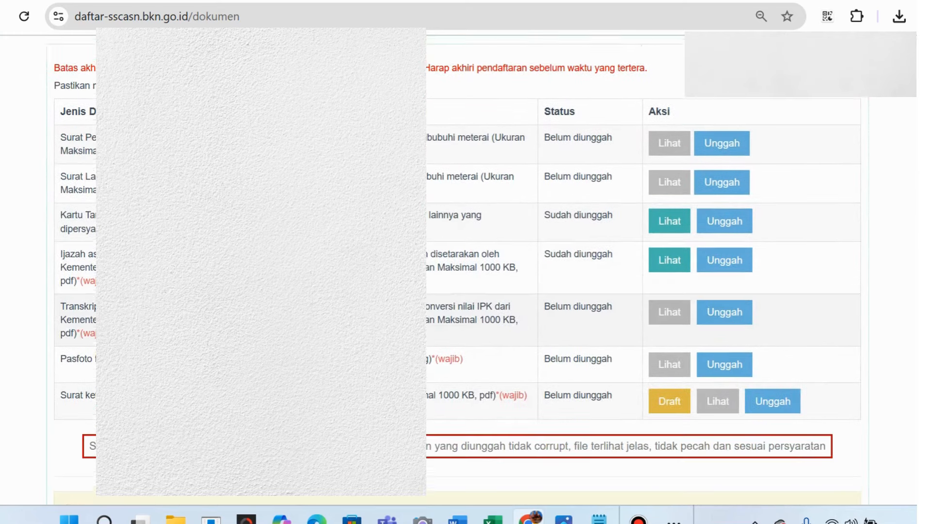
scroll(466, 271, "up", 2)
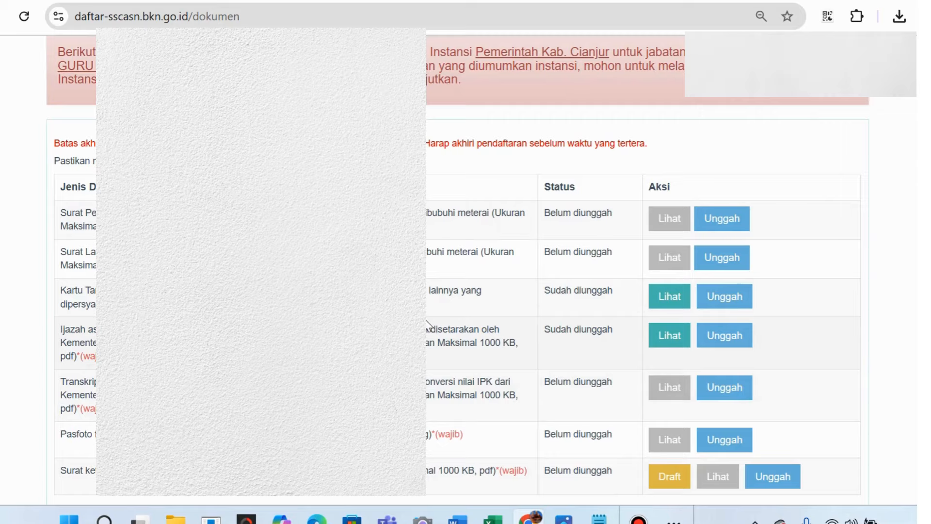
scroll(428, 330, "up", 3)
scroll(427, 330, "down", 2)
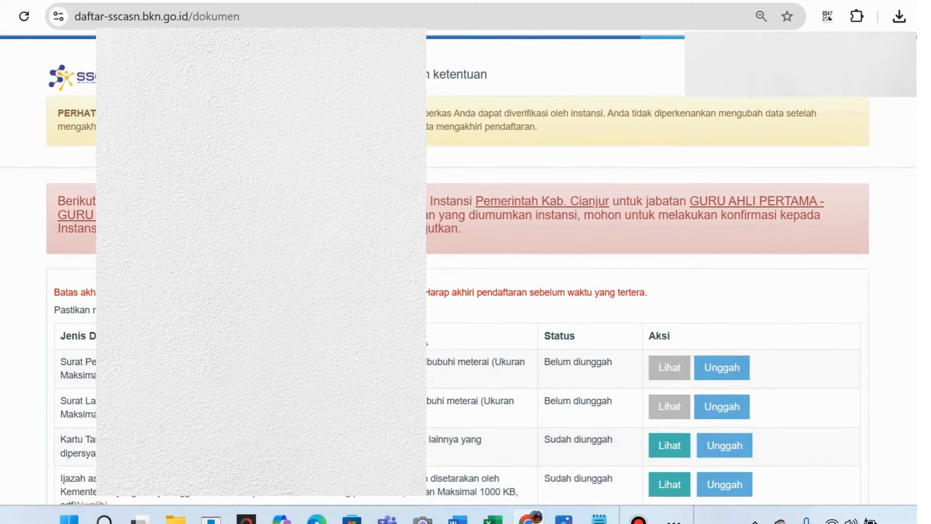
scroll(427, 330, "up", 2)
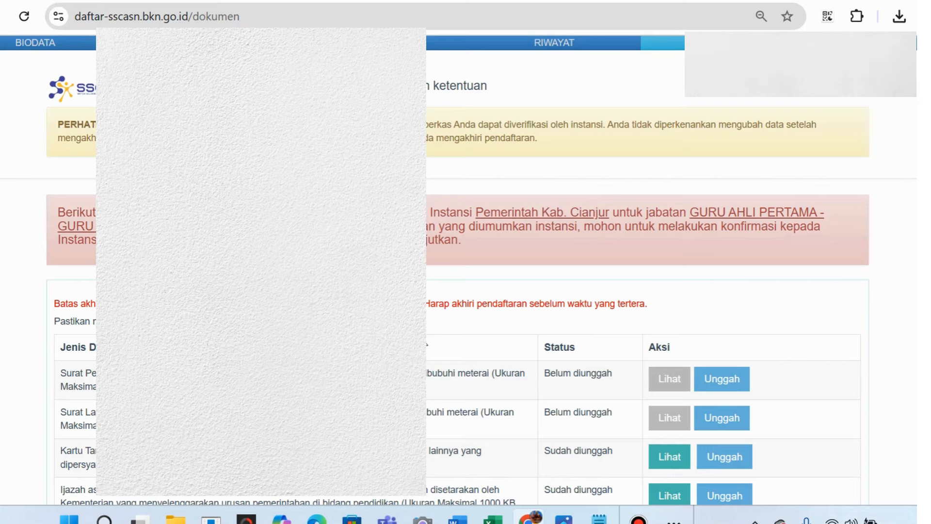
scroll(575, 341, "down", 5)
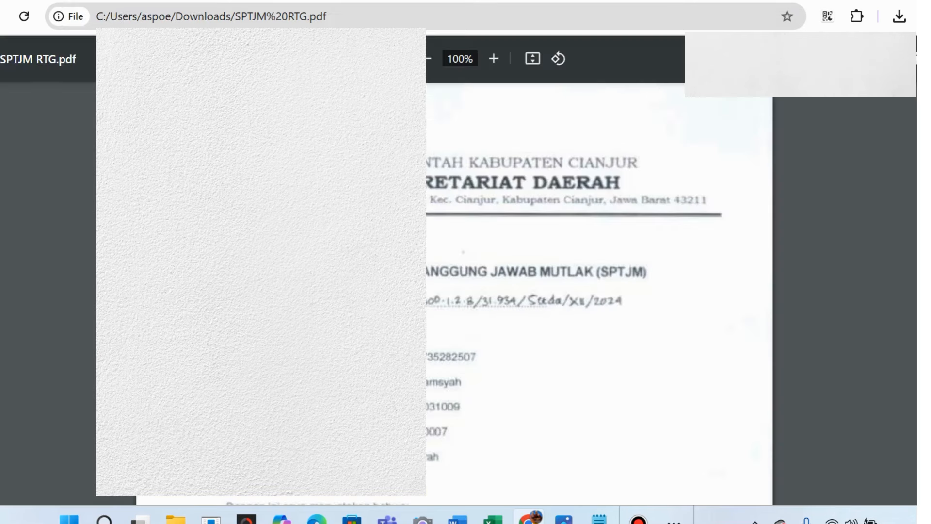
Step: Switch to SPTJM RTG.pdf and read through the statement letter and its attached list of teachers and schools
scroll(544, 234, "down", 4)
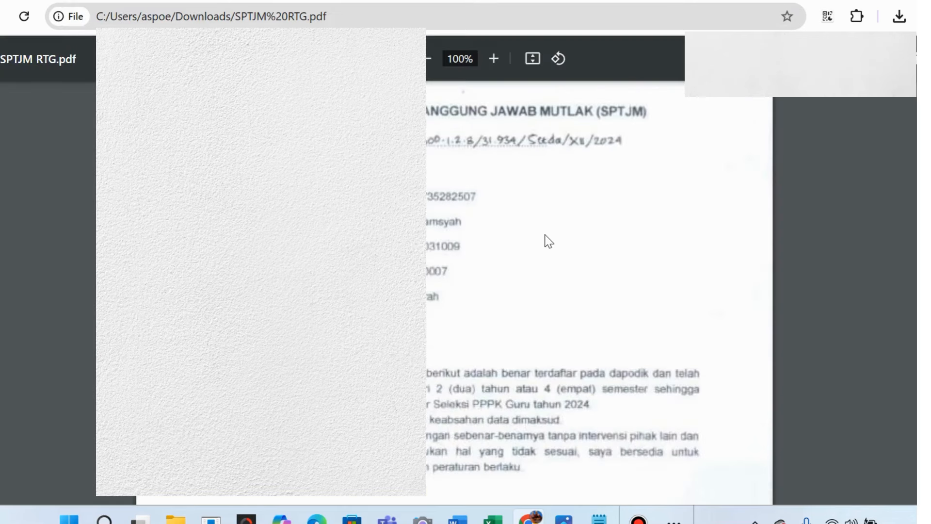
scroll(544, 233, "up", 2)
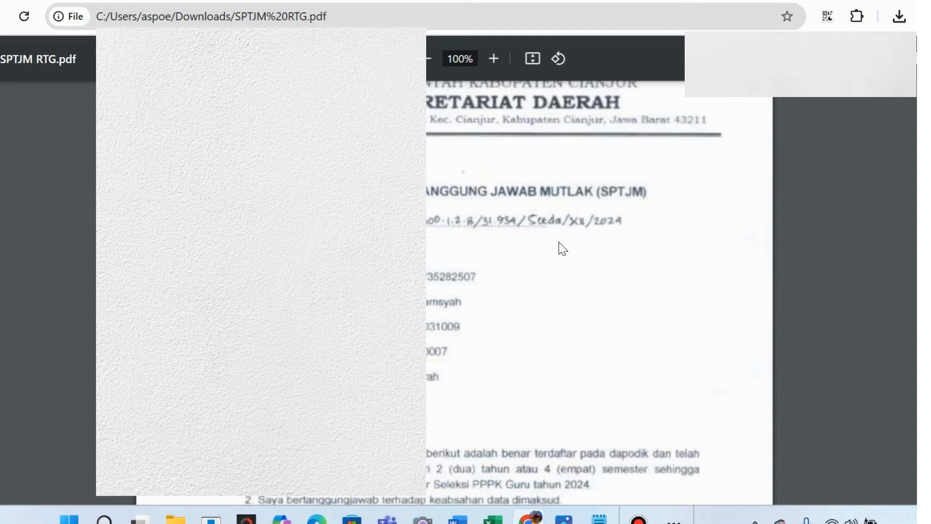
scroll(559, 242, "down", 10)
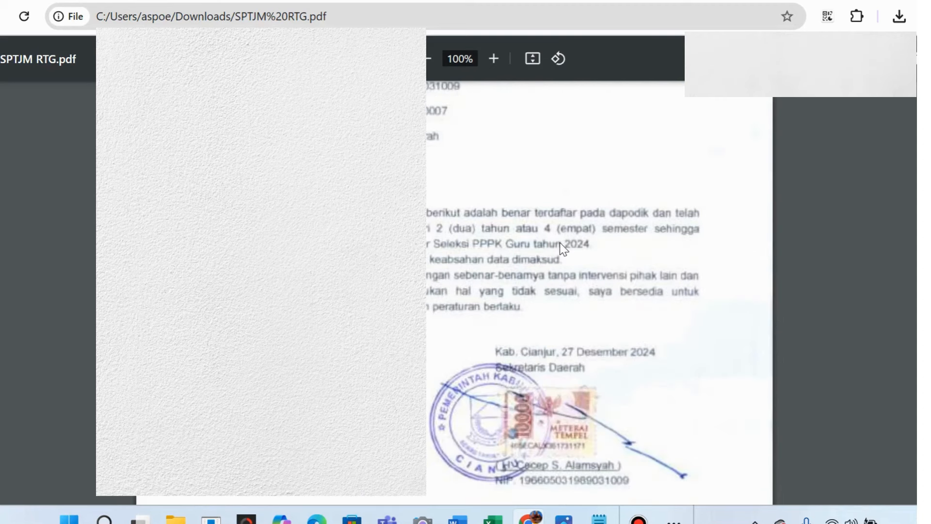
scroll(562, 250, "down", 8)
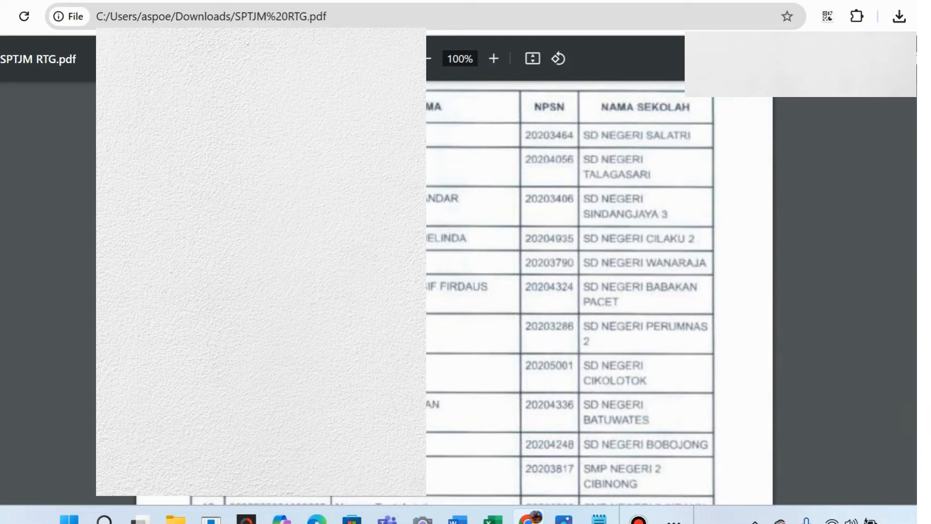
scroll(570, 291, "down", 10)
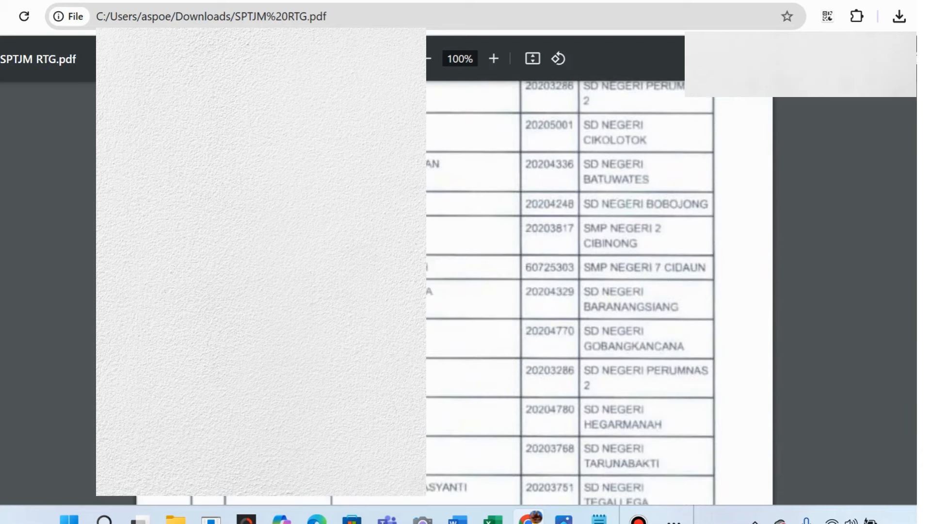
scroll(570, 291, "down", 15)
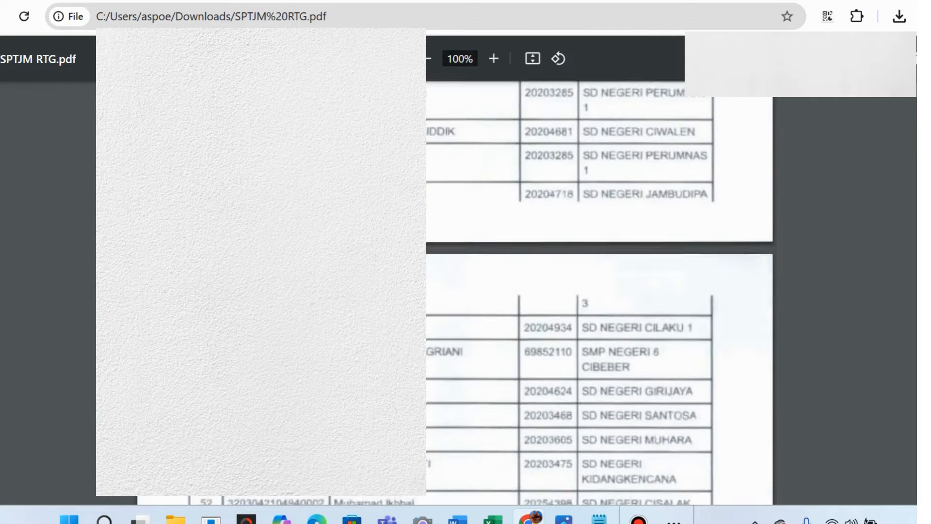
scroll(570, 291, "down", 20)
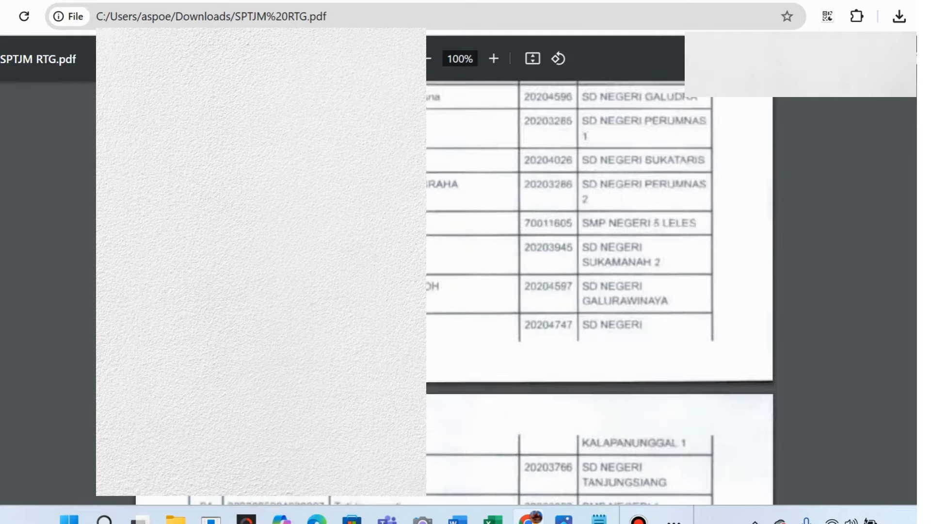
scroll(570, 291, "down", 5)
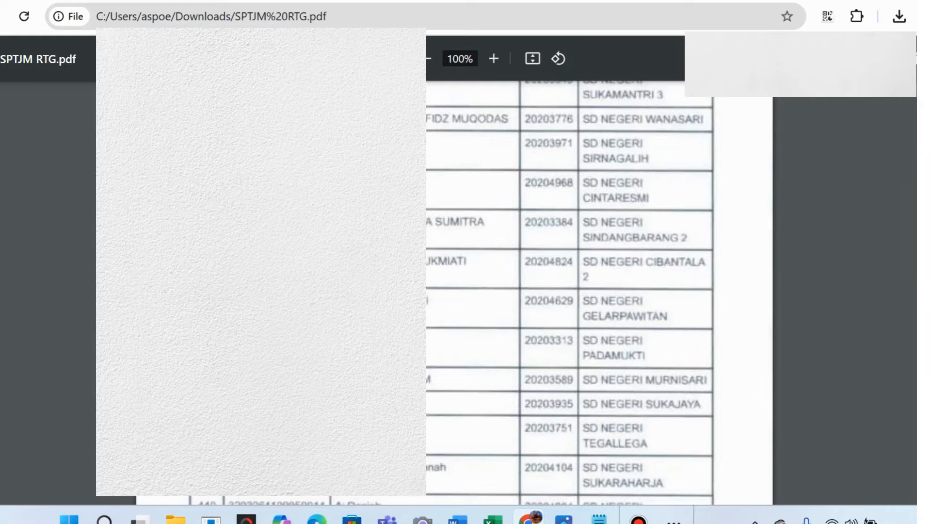
scroll(659, 389, "up", 15)
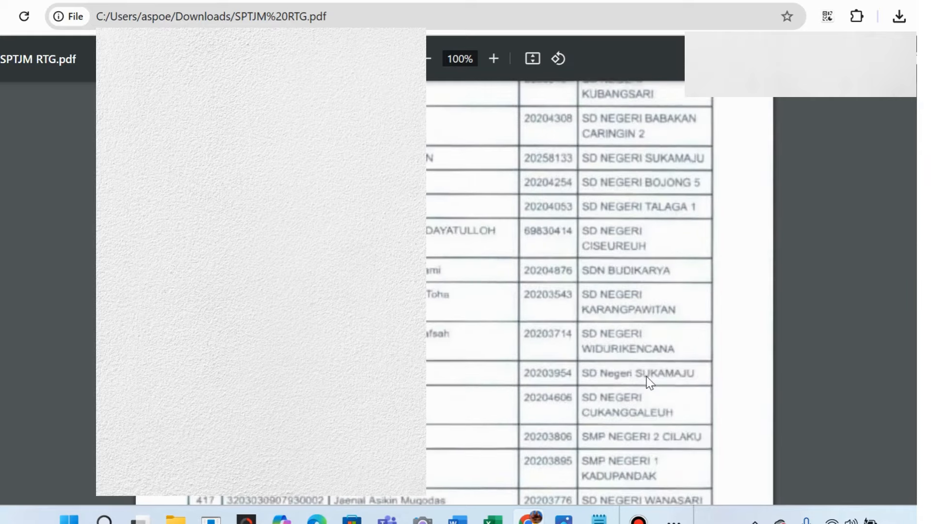
scroll(648, 379, "up", 15)
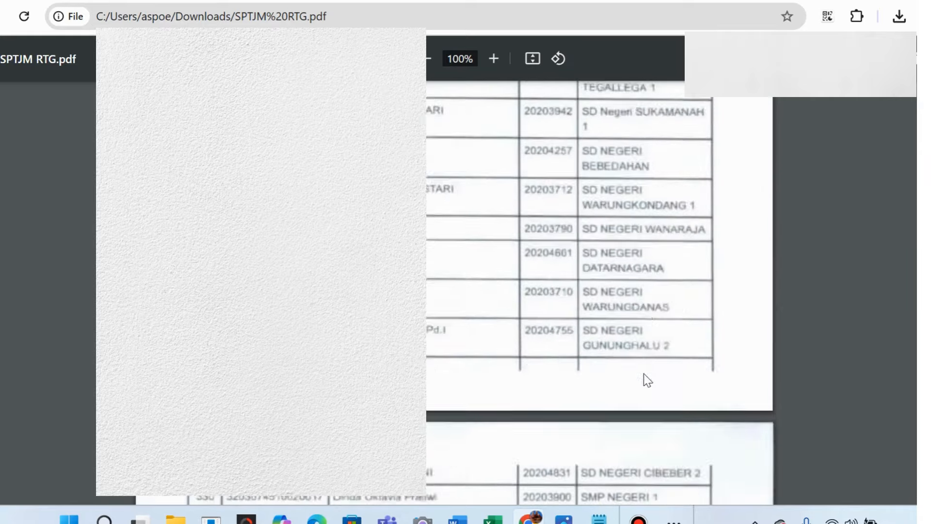
scroll(646, 376, "up", 15)
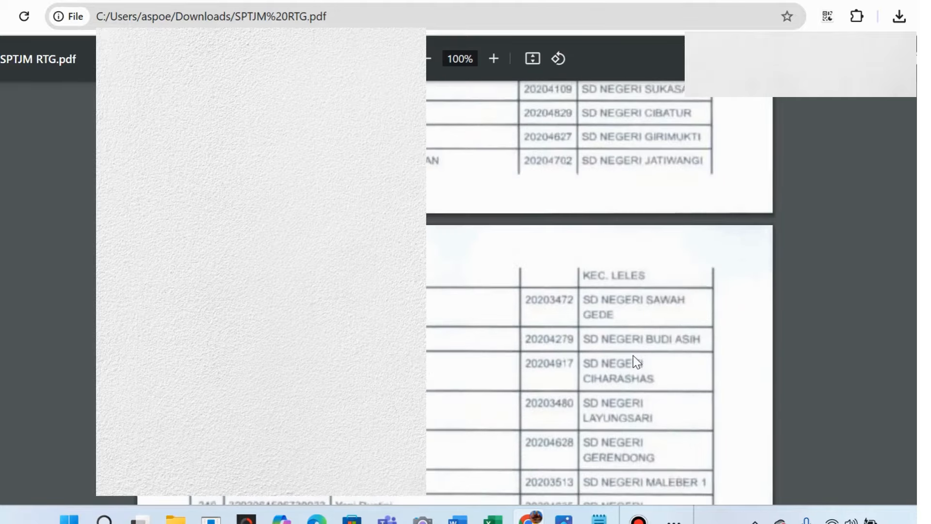
scroll(633, 356, "up", 15)
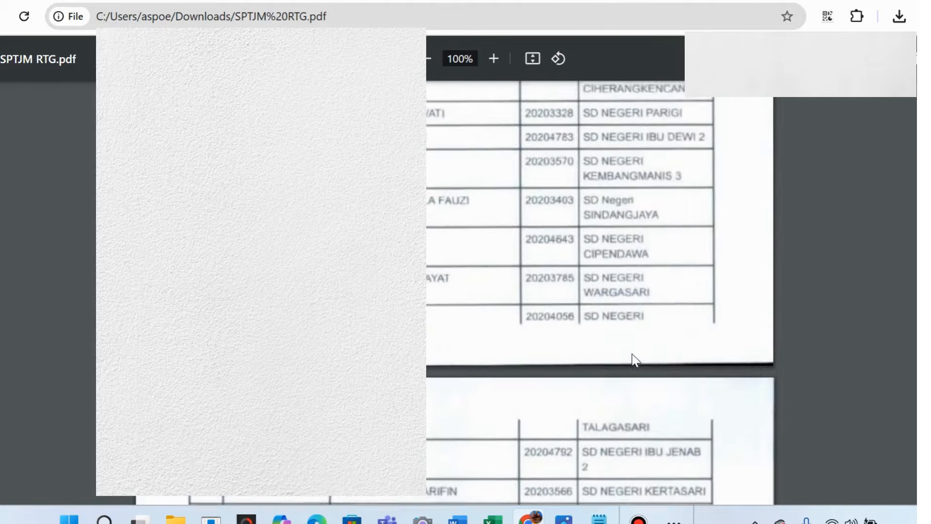
scroll(633, 358, "up", 15)
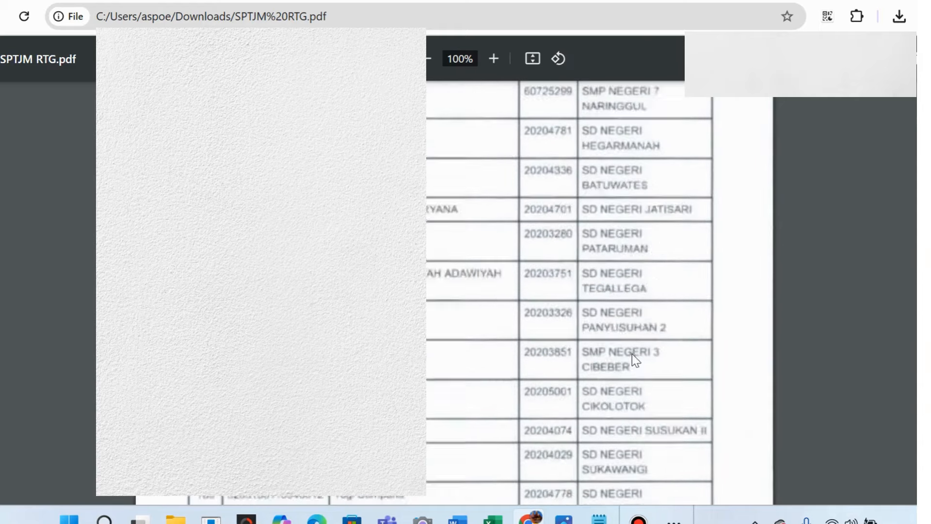
scroll(633, 359, "up", 15)
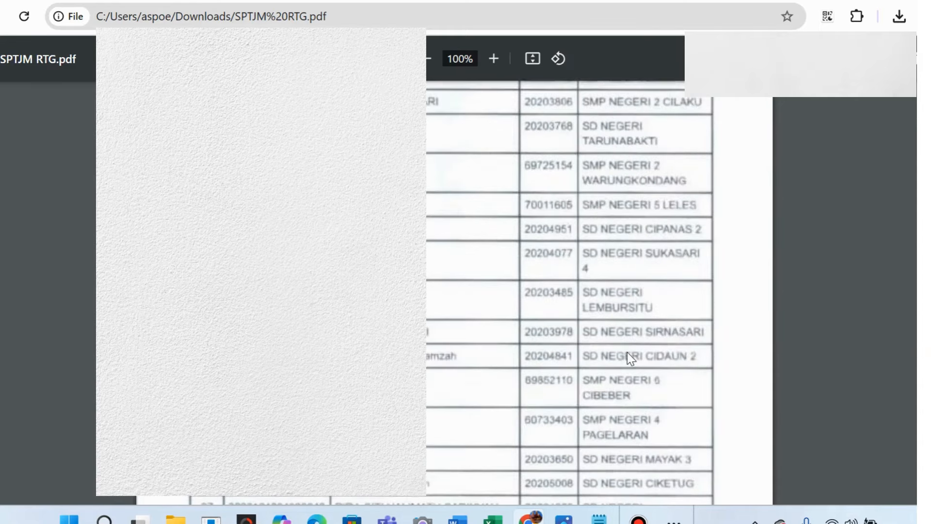
scroll(631, 359, "up", 10)
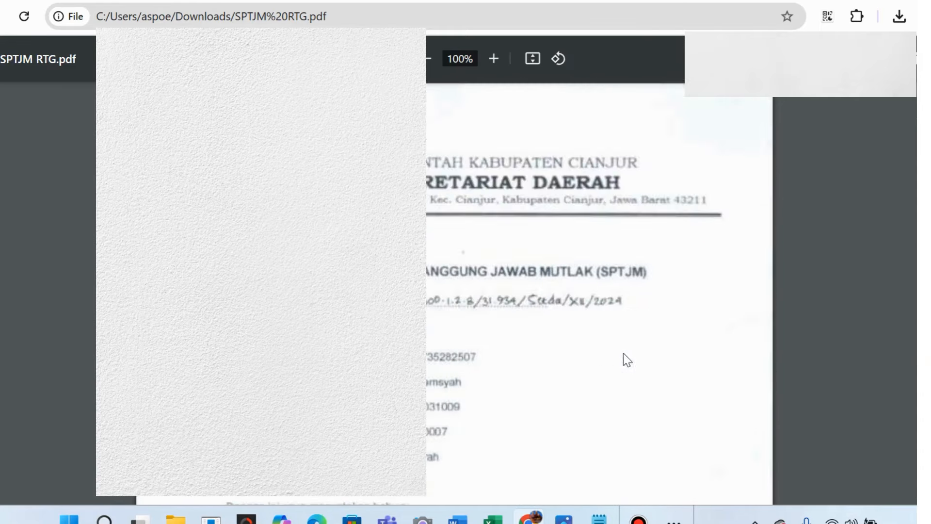